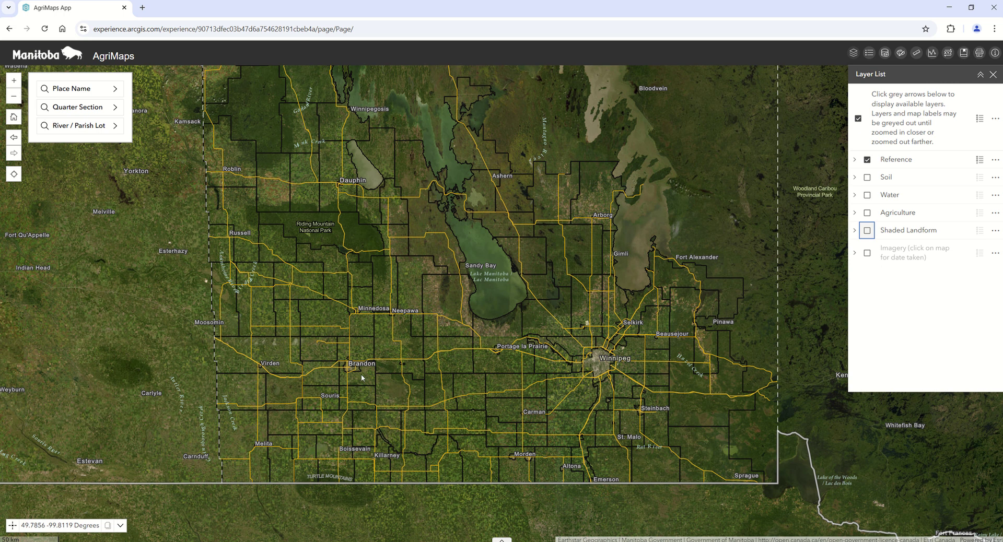
Explore the map from the Brandon area east to MacGregor, stepping back through previous extents, and show the coordinate system options.
scroll(357, 349, up, 4)
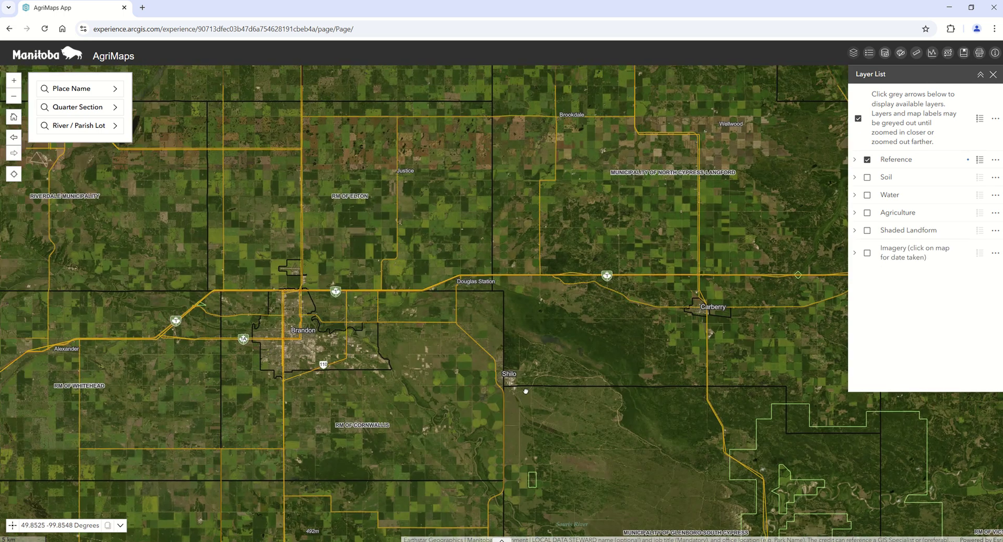
click(14, 138)
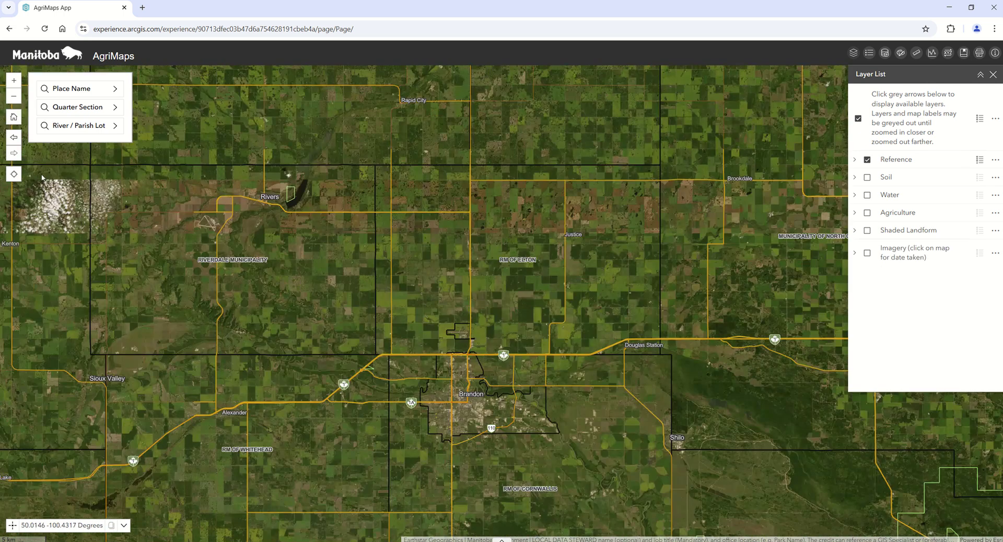
click(14, 138)
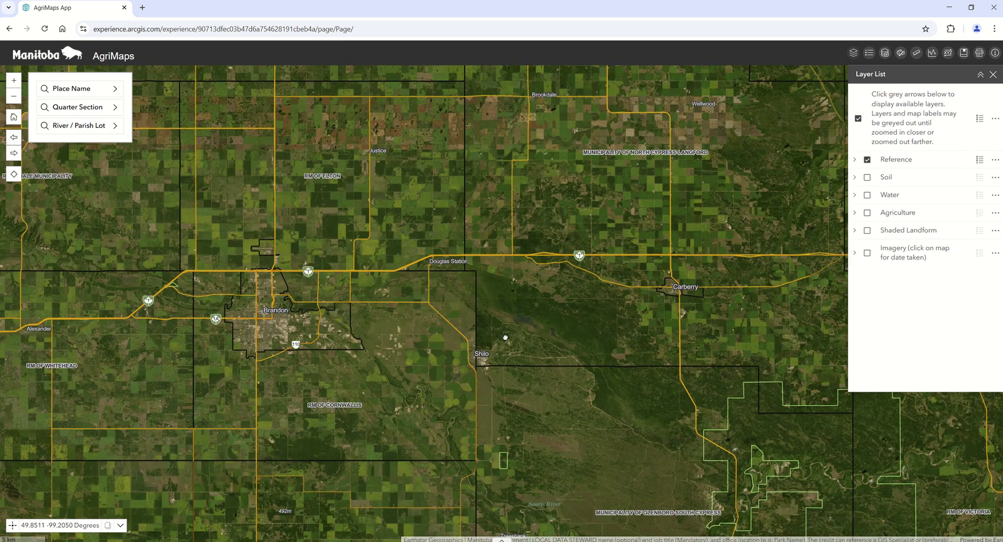
drag(505, 338, 463, 343)
drag(597, 356, 378, 367)
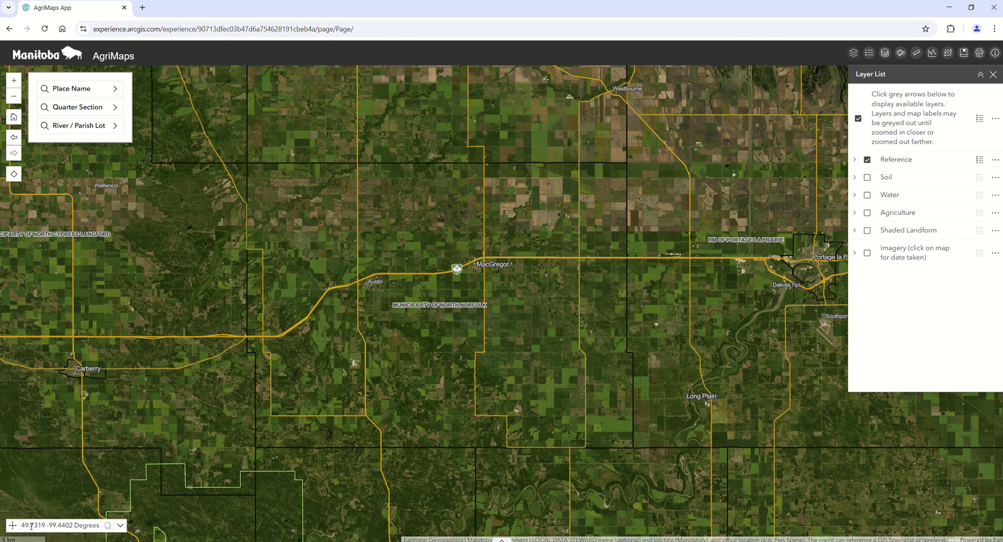
click(120, 525)
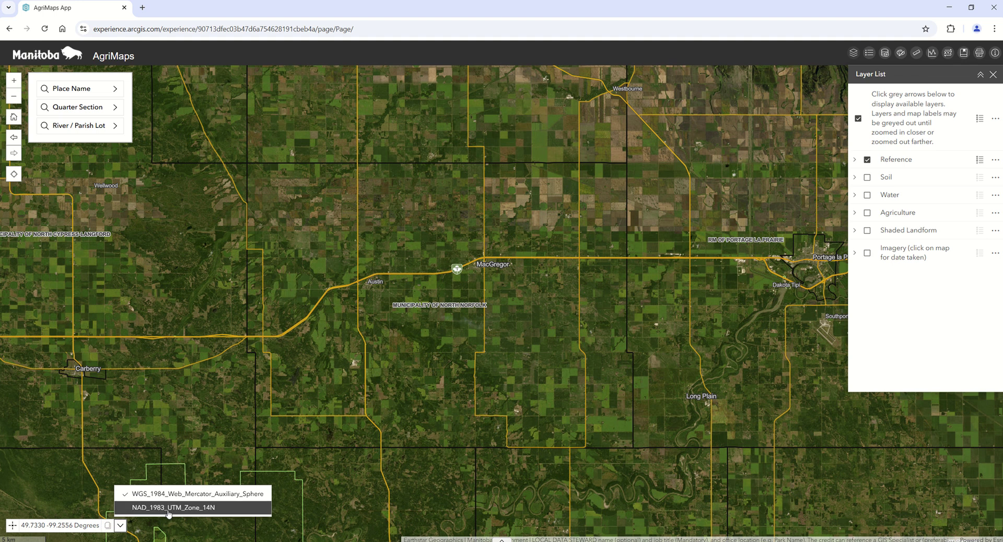
Browse the available place names in the Place Name search, then return to the list of searches.
click(113, 89)
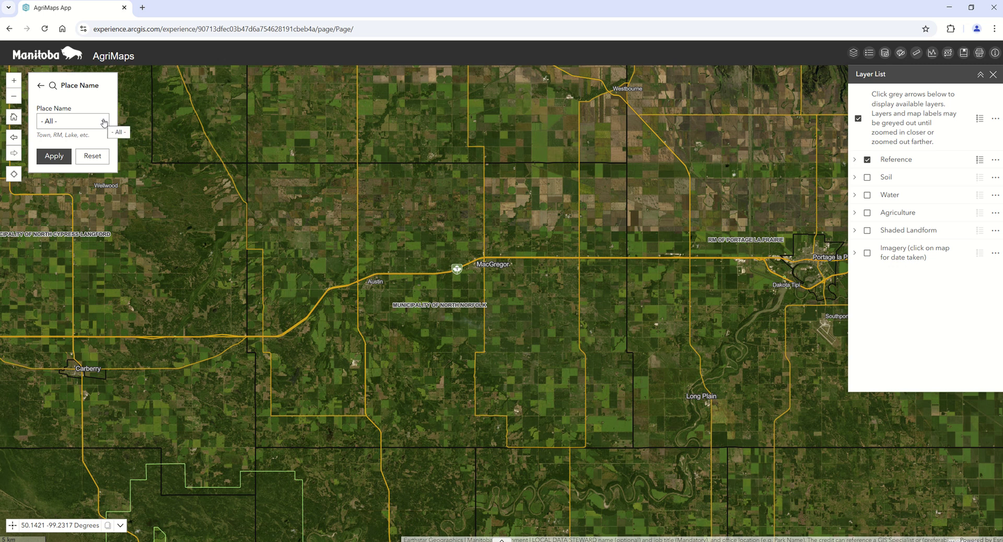
click(104, 122)
scroll(85, 211, down, 2)
scroll(85, 210, down, 1)
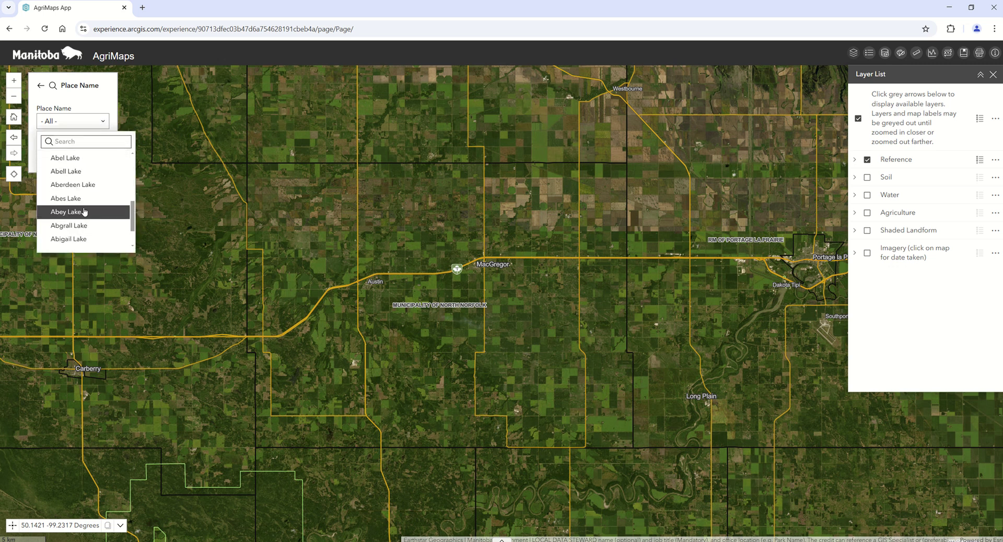
scroll(83, 211, down, 4)
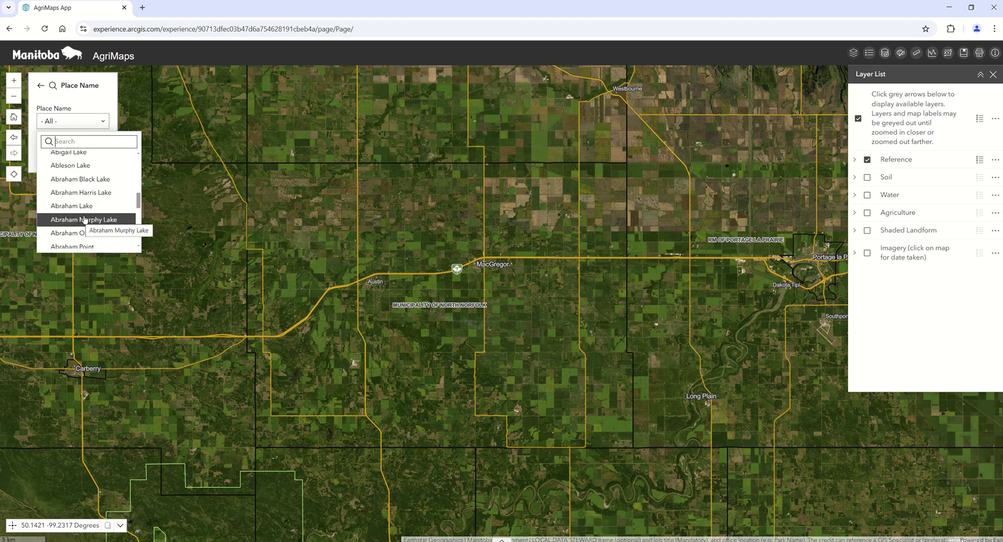
click(70, 142)
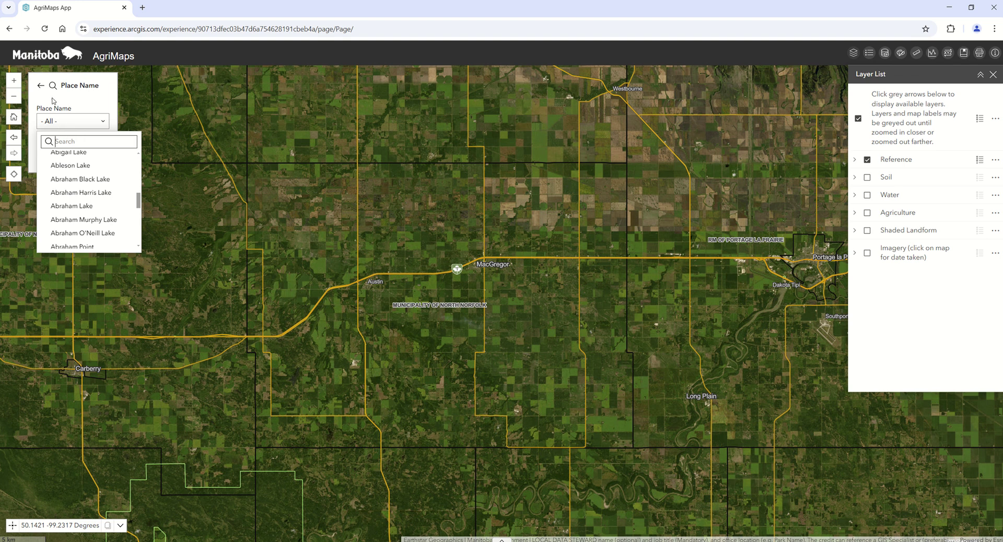
click(40, 86)
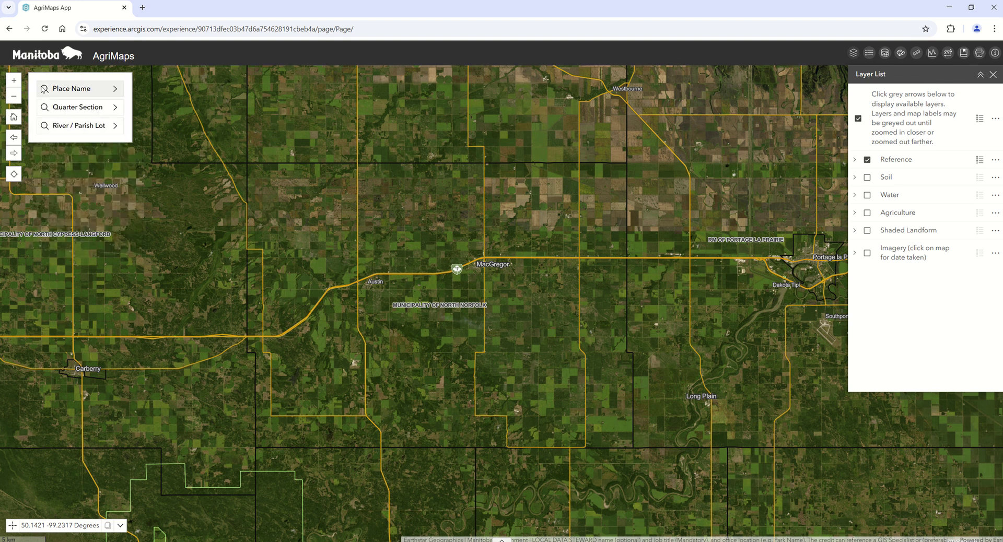
Examine the Quarter Section search, including its Quarter and Township options and the example format for a full legal description.
click(116, 110)
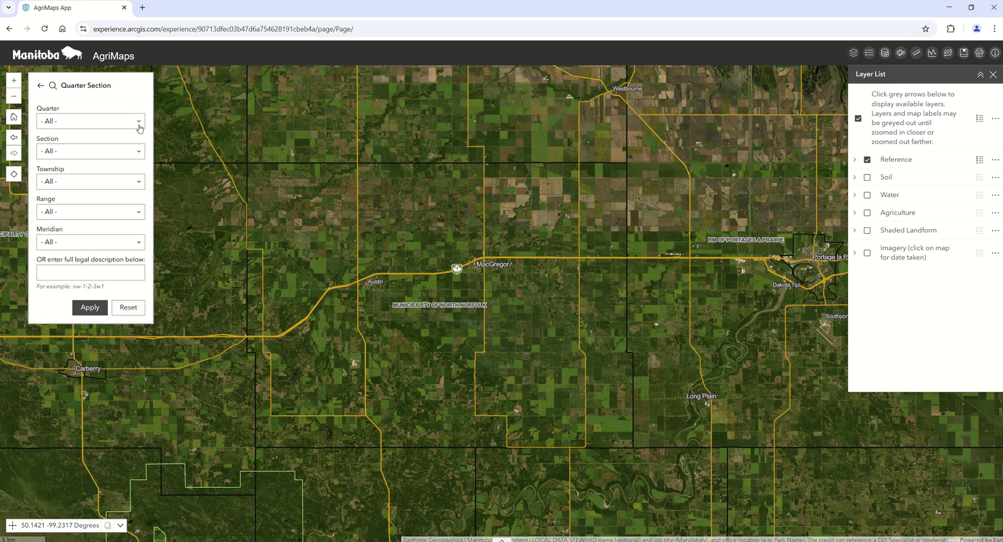
click(138, 124)
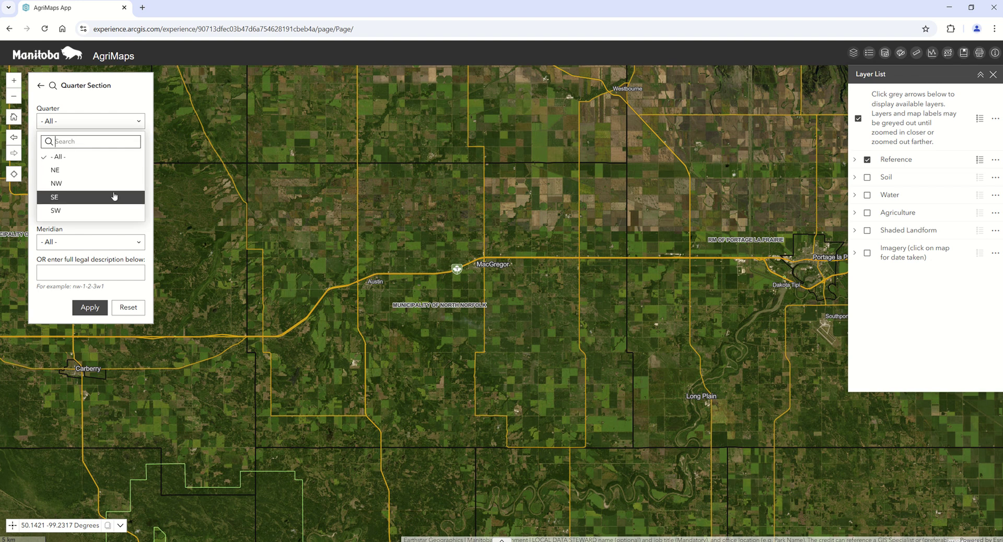
click(152, 223)
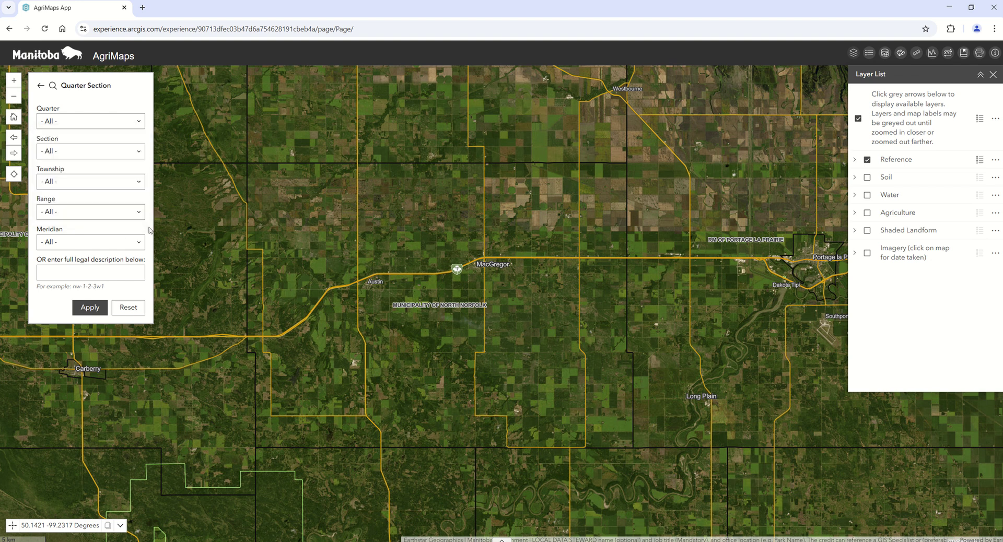
click(142, 191)
scroll(119, 239, down, 2)
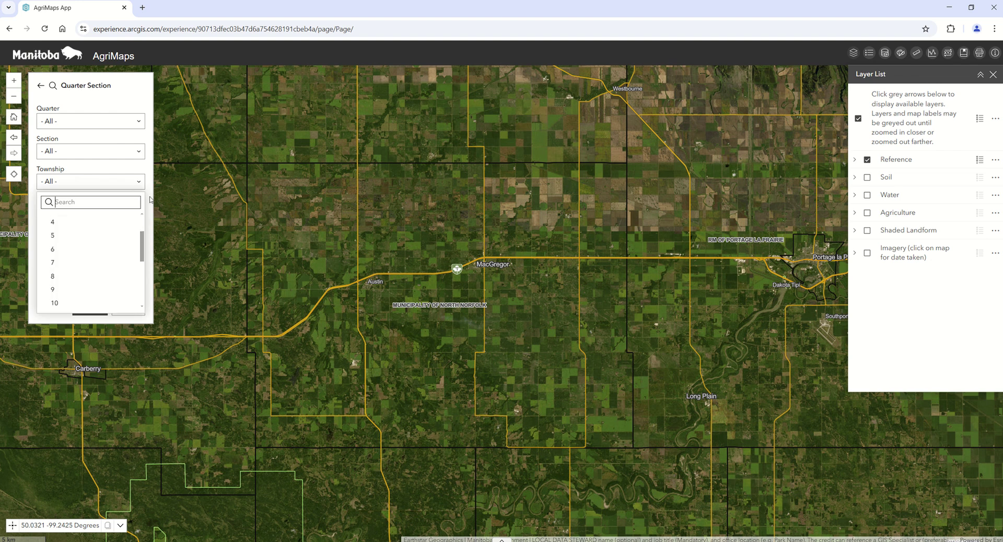
click(150, 199)
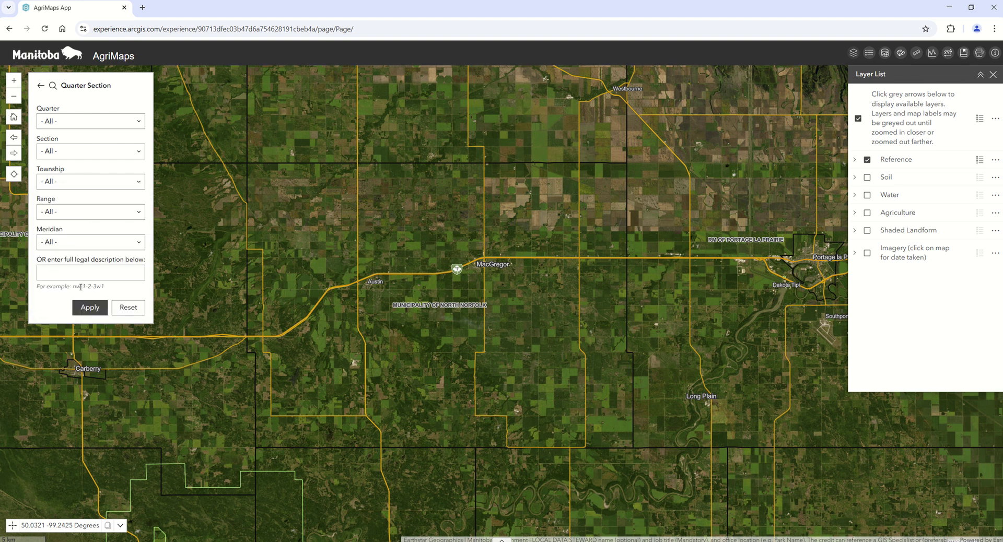
drag(79, 287, 106, 293)
click(40, 85)
Choose the JA (St. James) parish in the River / Parish Lot search, check the lot number options, and leave the search without applying it.
click(118, 128)
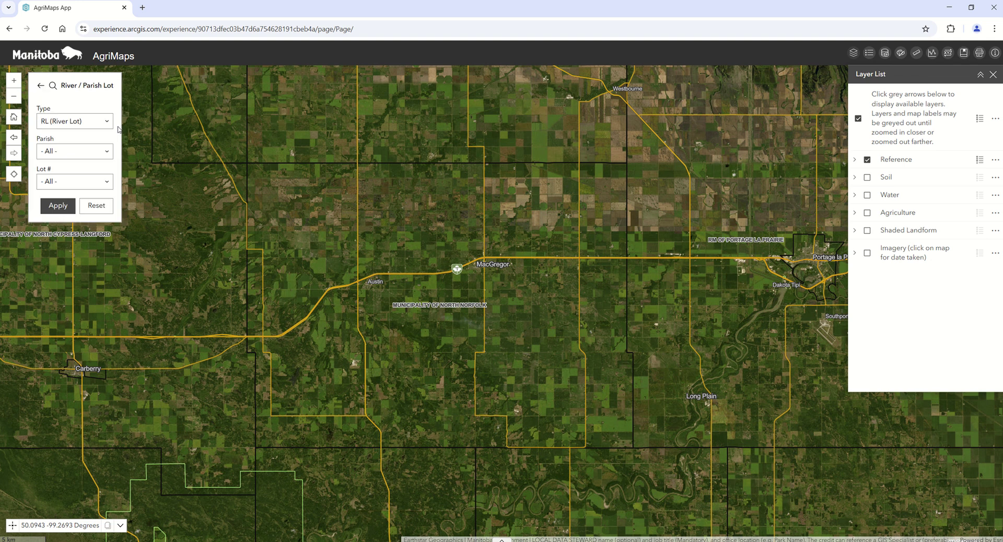
click(105, 152)
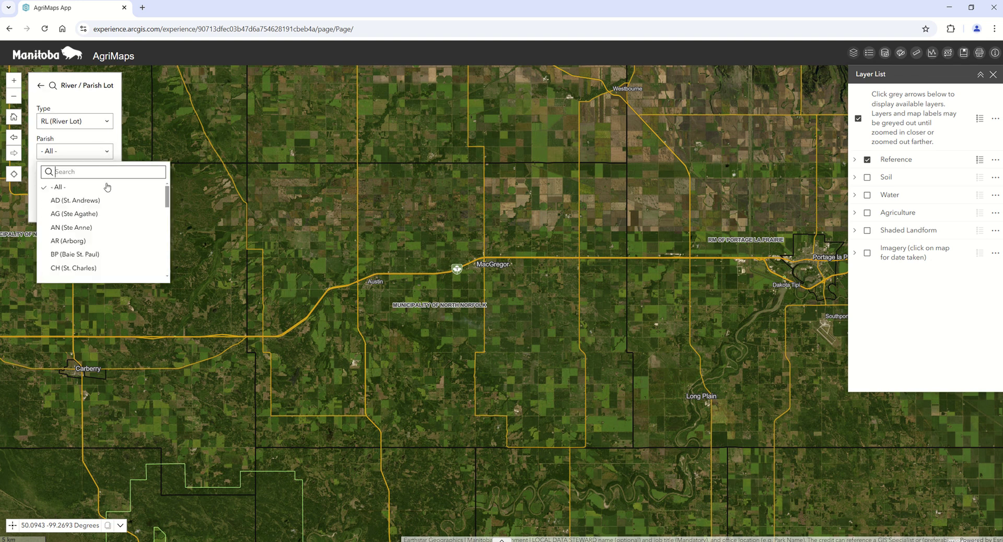
scroll(100, 226, down, 1)
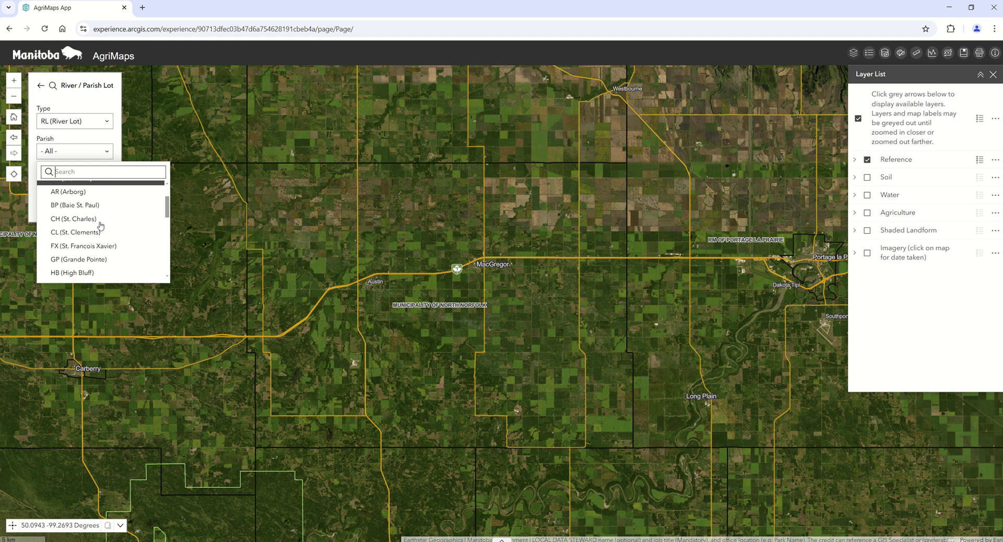
scroll(91, 248, down, 1)
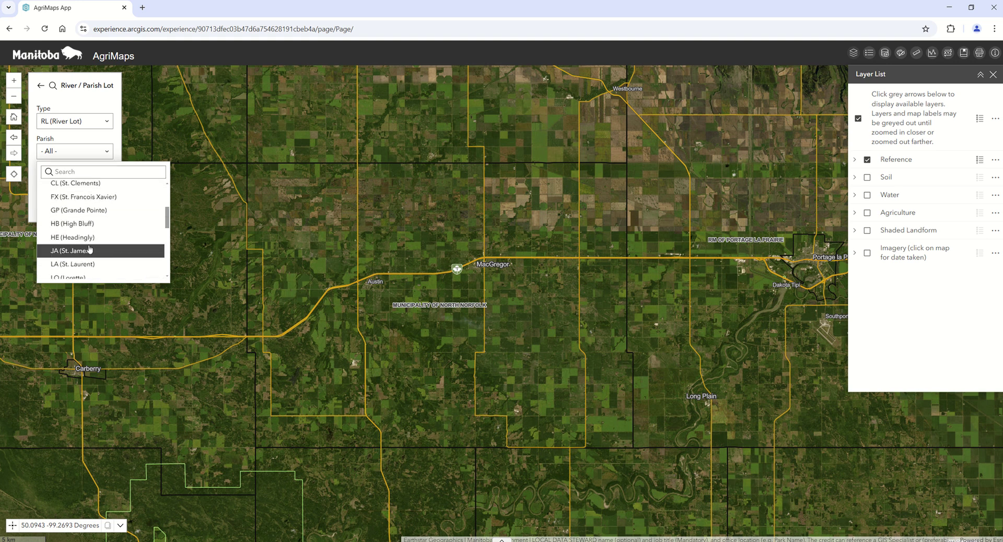
click(89, 250)
click(107, 183)
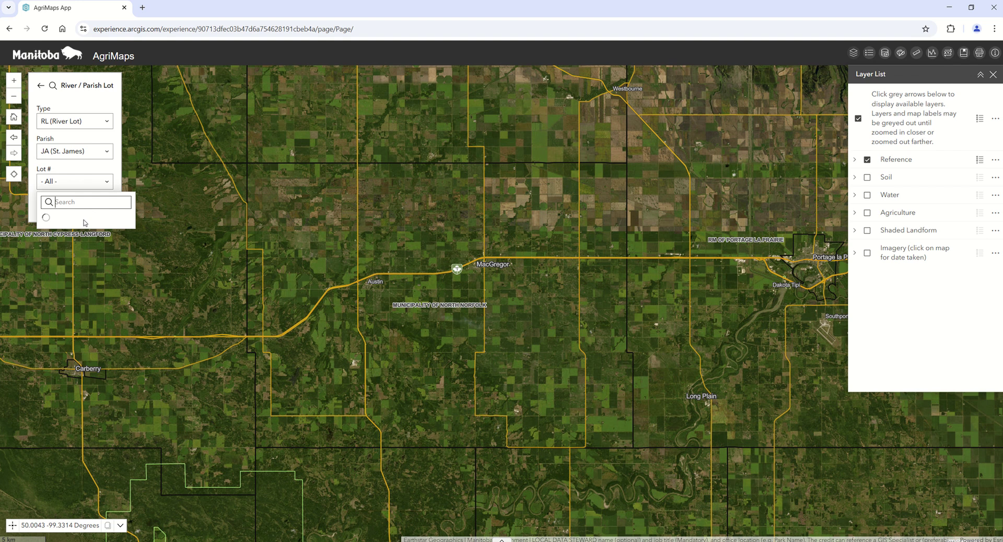
click(93, 178)
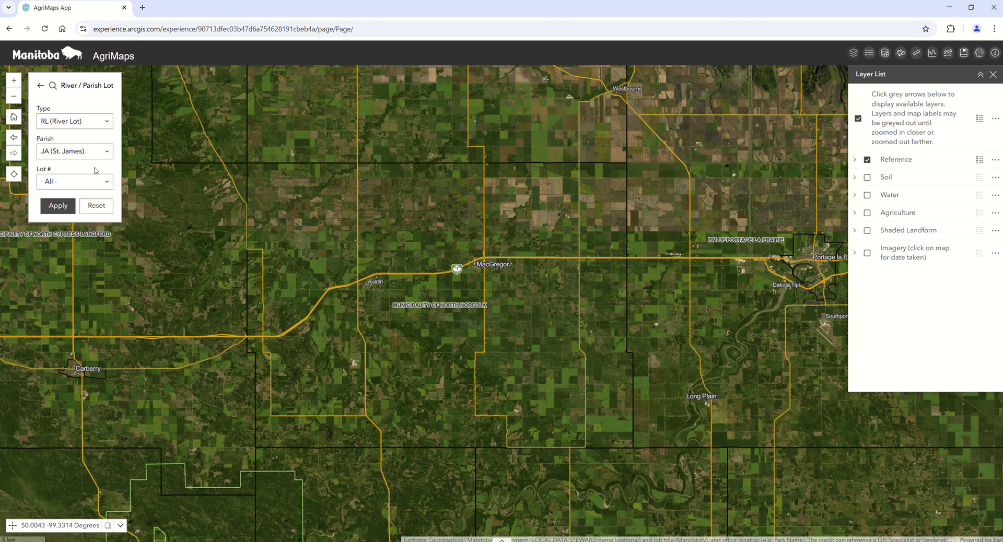
click(40, 86)
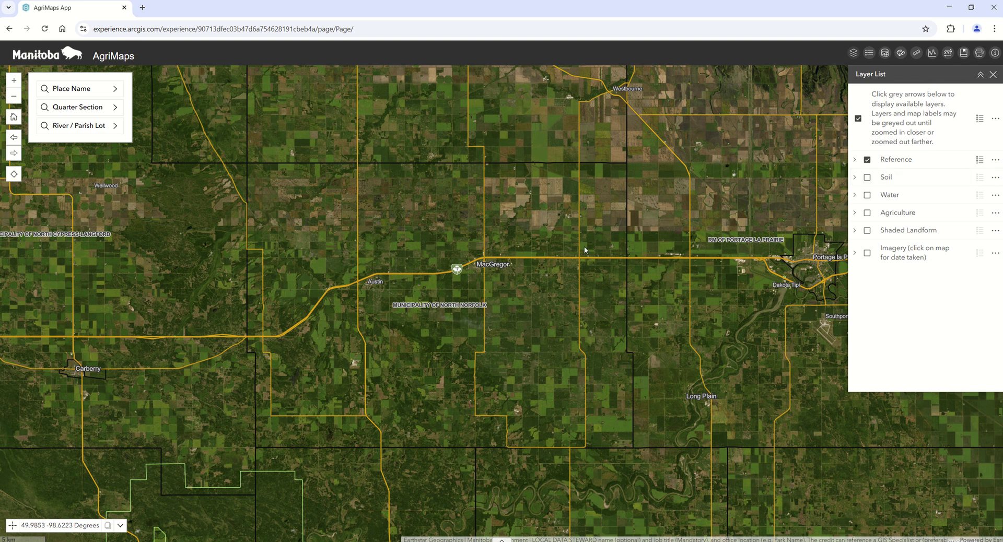
Expand the Soil group and turn it on for the farmland north-west of Brandon, at a scale where Soil Survey is available.
scroll(584, 246, down, 1)
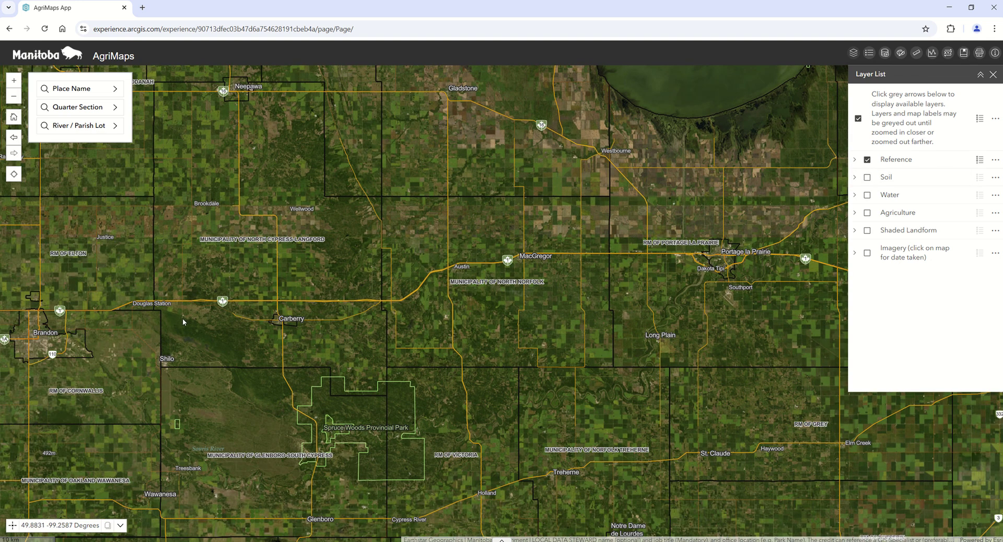
drag(339, 324, 470, 328)
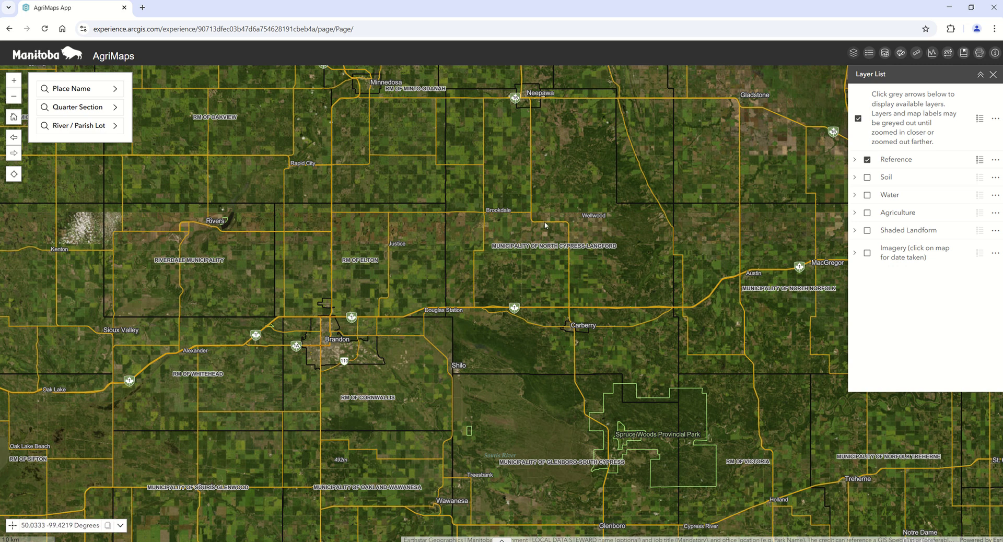
click(854, 179)
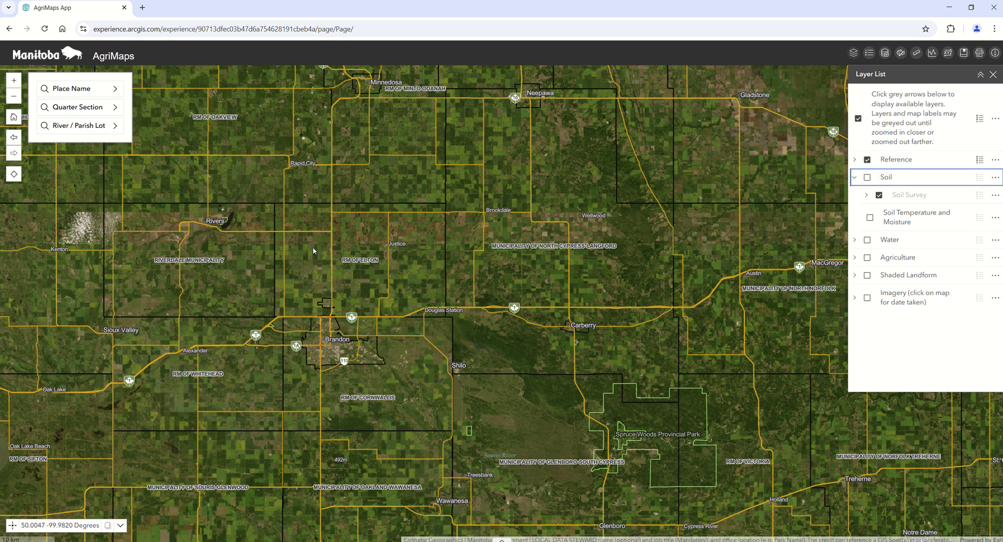
scroll(206, 280, up, 3)
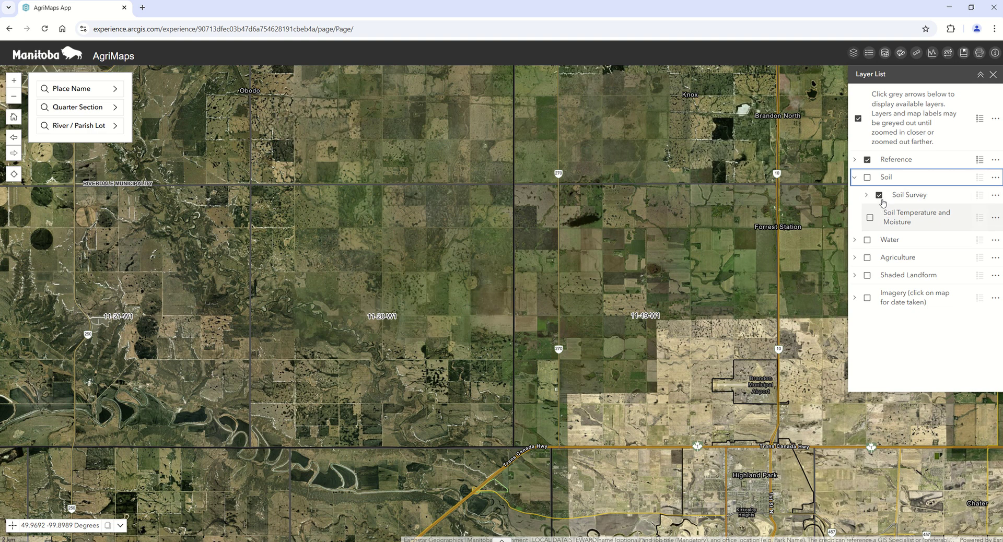
click(867, 178)
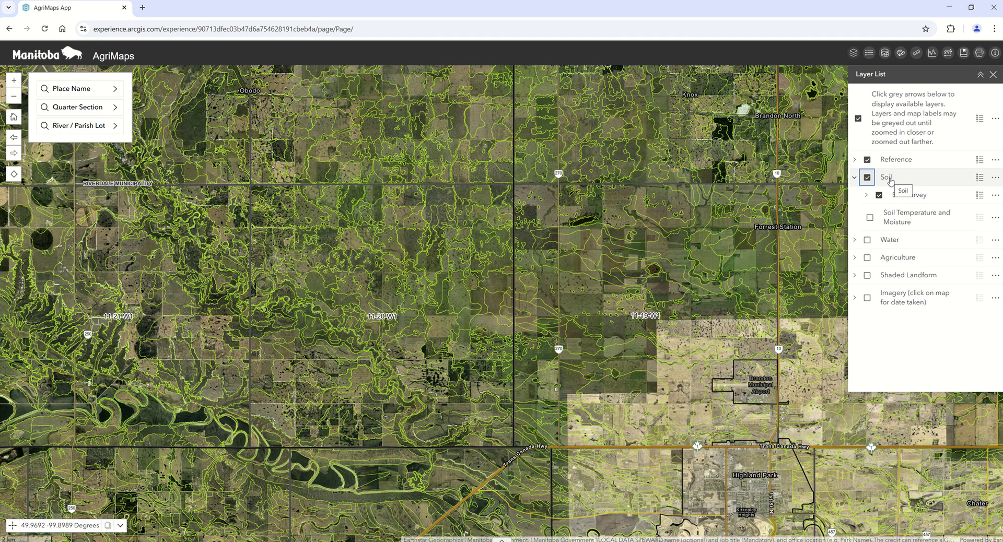
Expand the Soil Survey sublayers, inspect the Soil Series labels up close, and switch the display to Dryland Agricultural Capability.
click(866, 195)
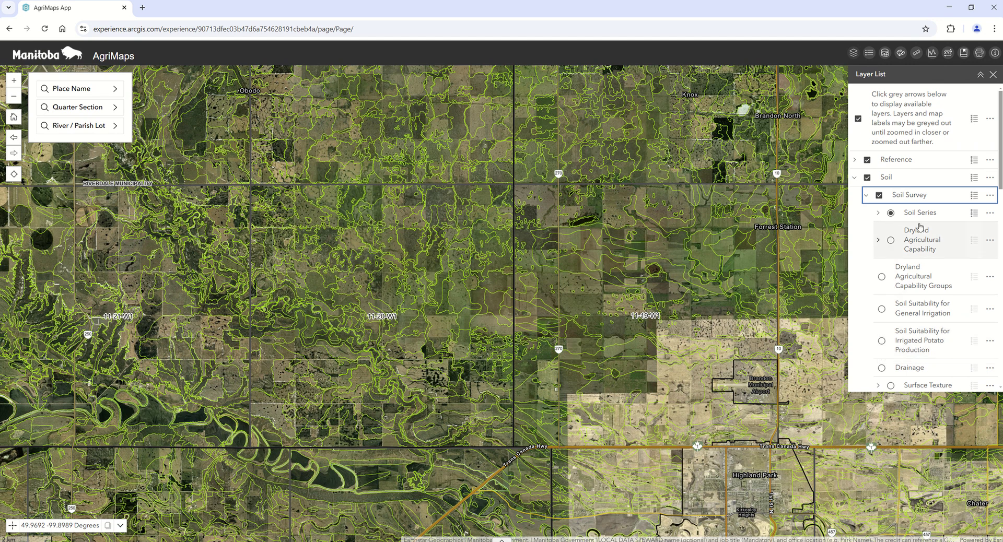
scroll(768, 327, up, 3)
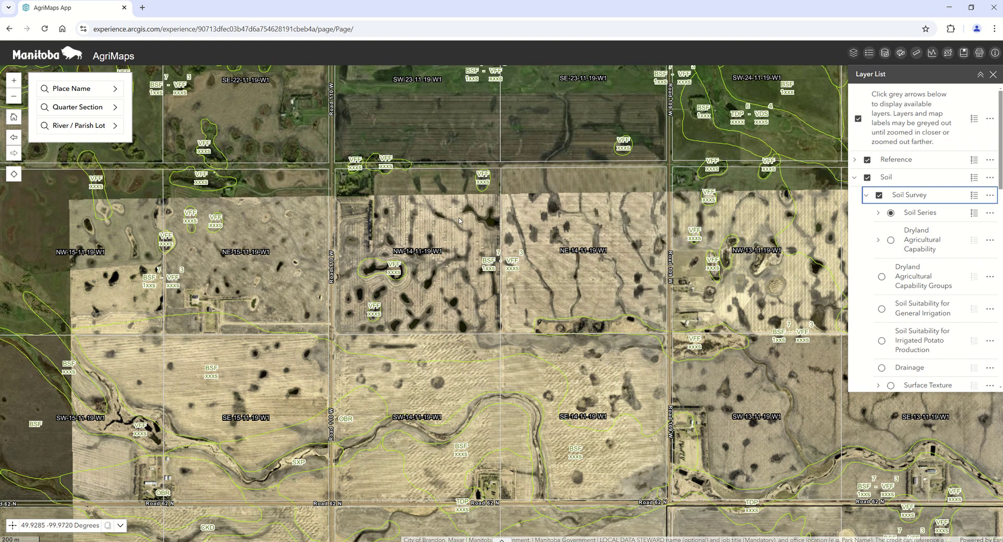
scroll(459, 221, down, 2)
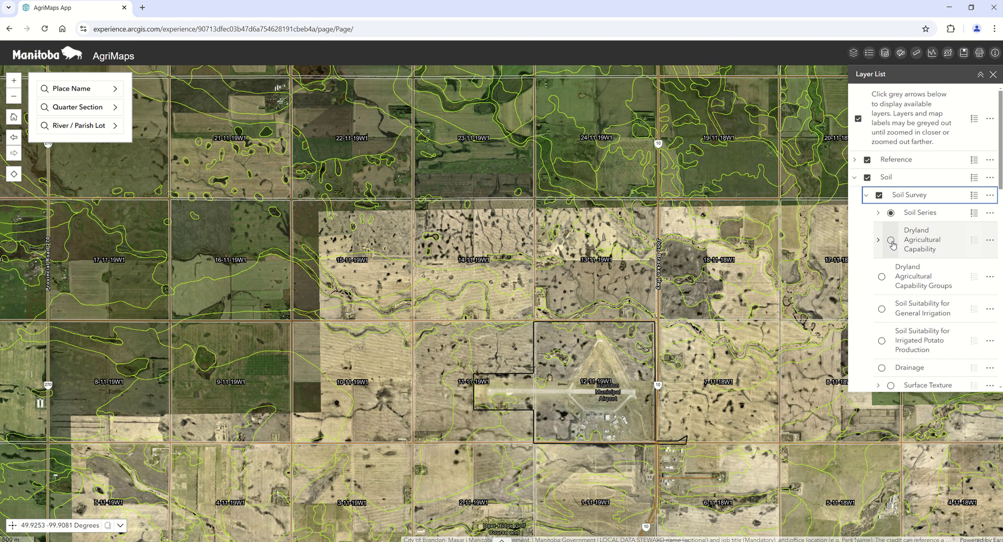
click(891, 240)
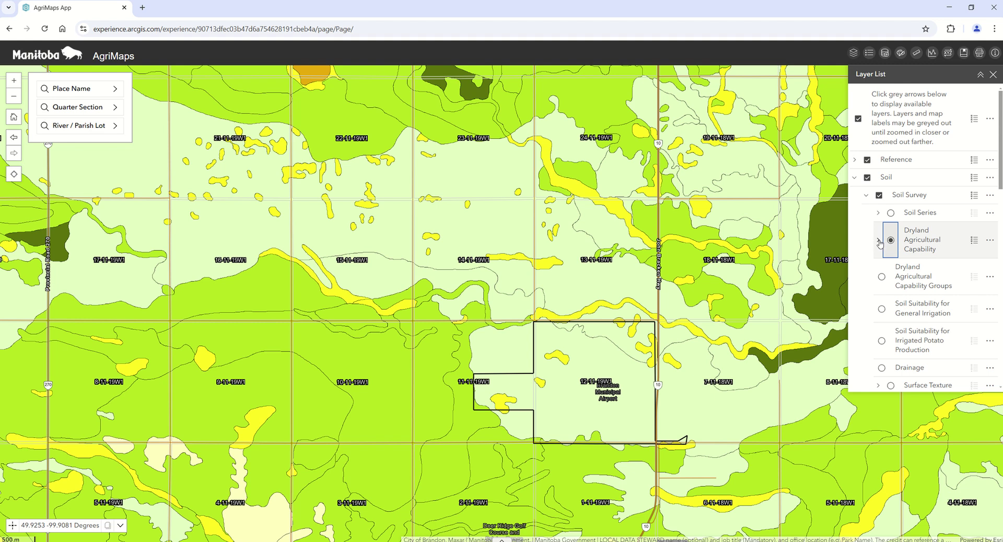
Expand Dryland Agricultural Capability and increase the transparency of its capability sublayer by two increments so the imagery shows through.
click(879, 241)
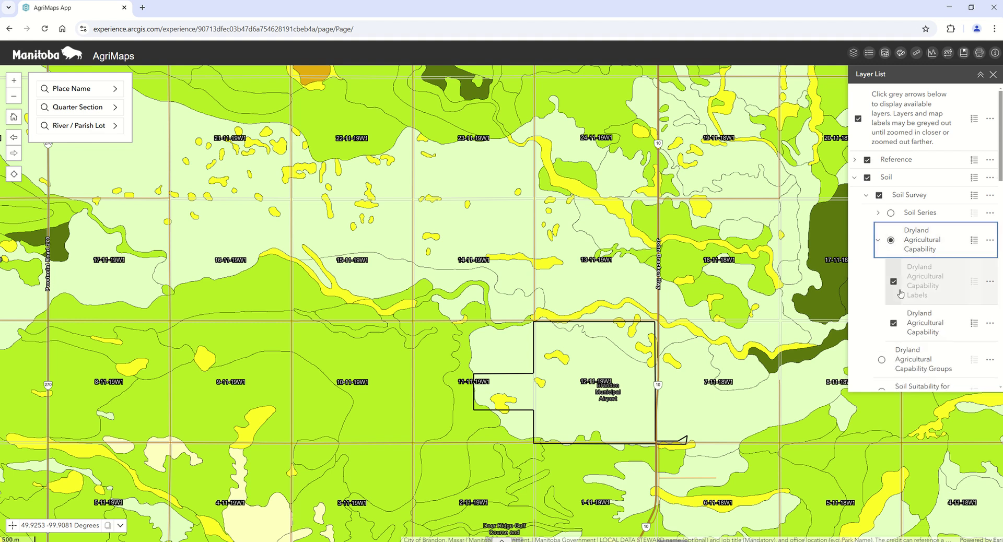
click(991, 325)
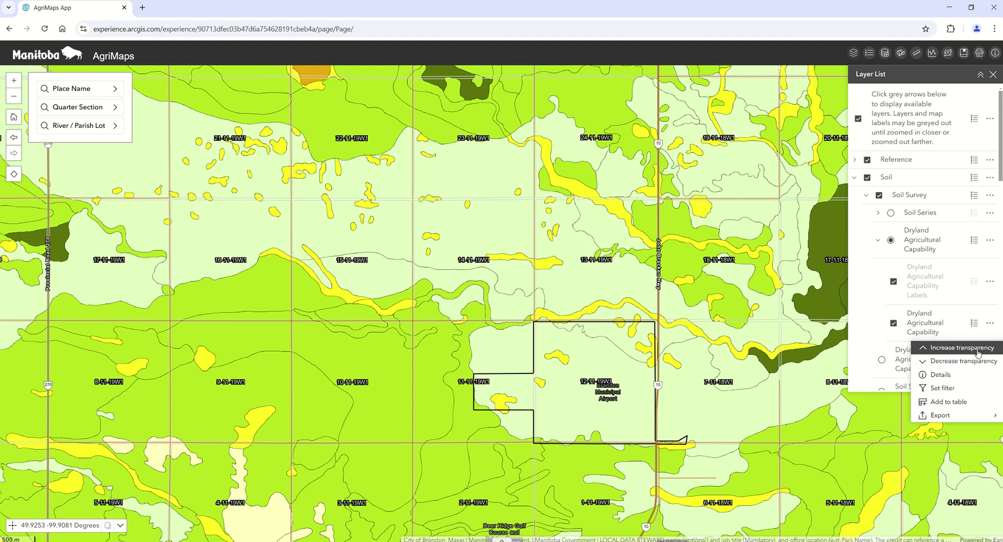
click(977, 351)
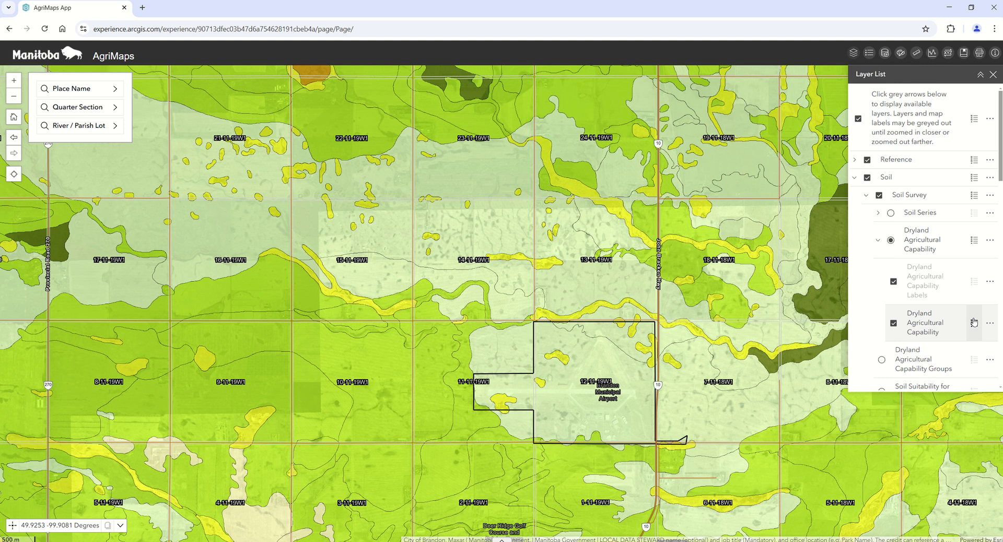
click(990, 326)
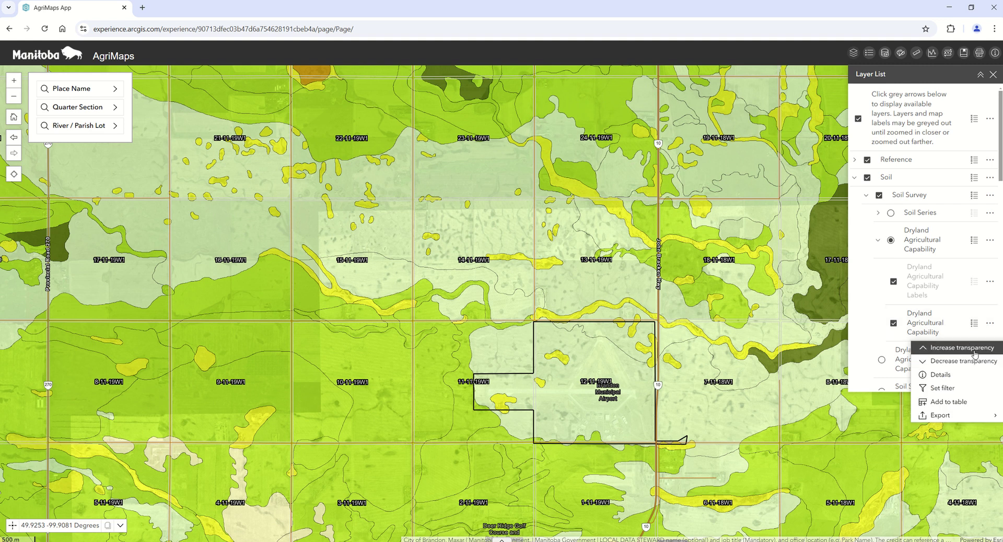
click(946, 348)
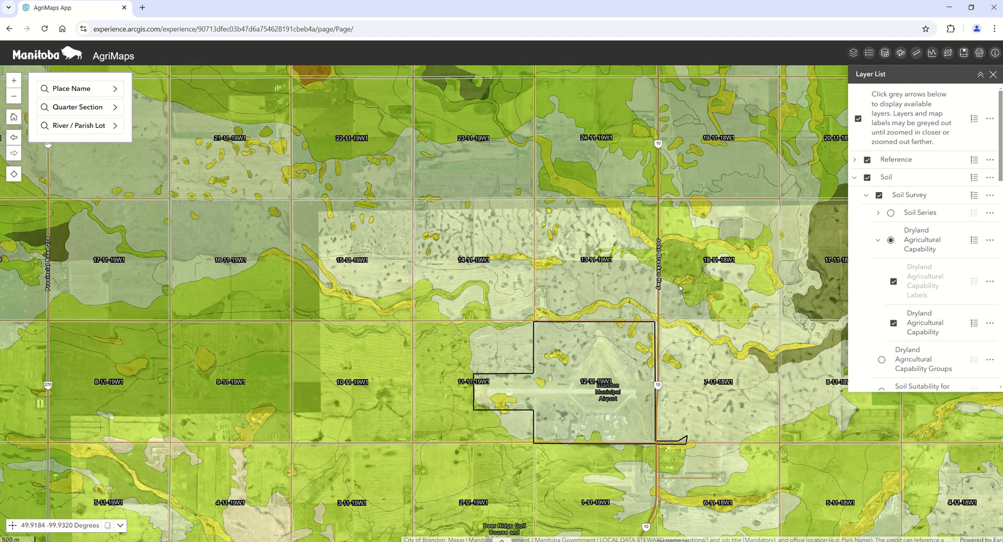
Add a filter clause to the Dryland Agricultural Capability sublayer on the SOIL_1_AGRI field, searching the fields for "agri".
click(990, 324)
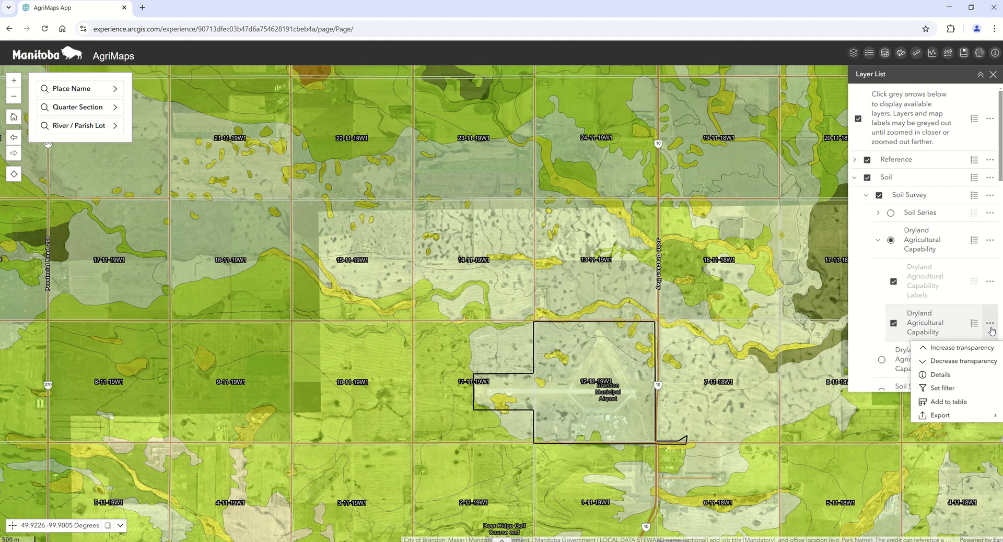
click(952, 390)
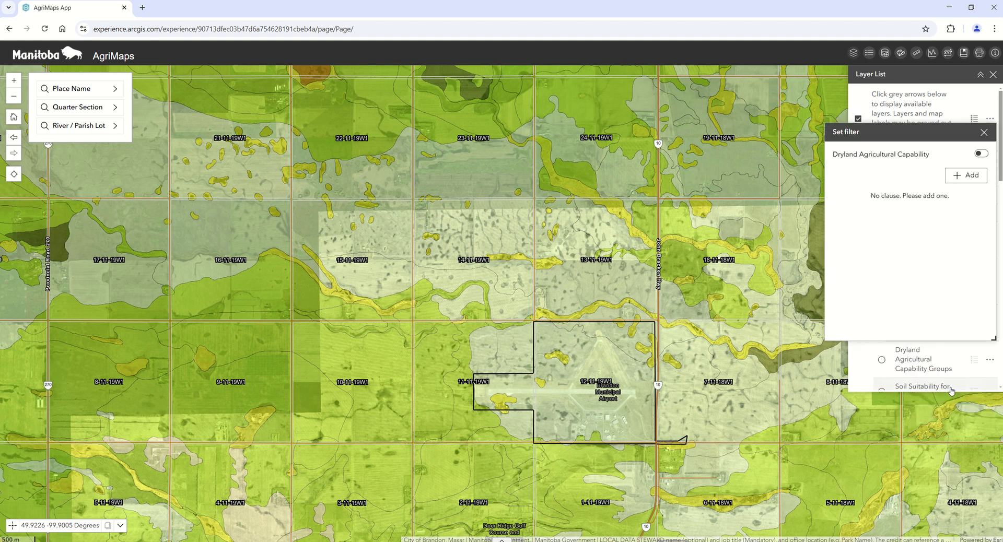
click(971, 175)
click(949, 197)
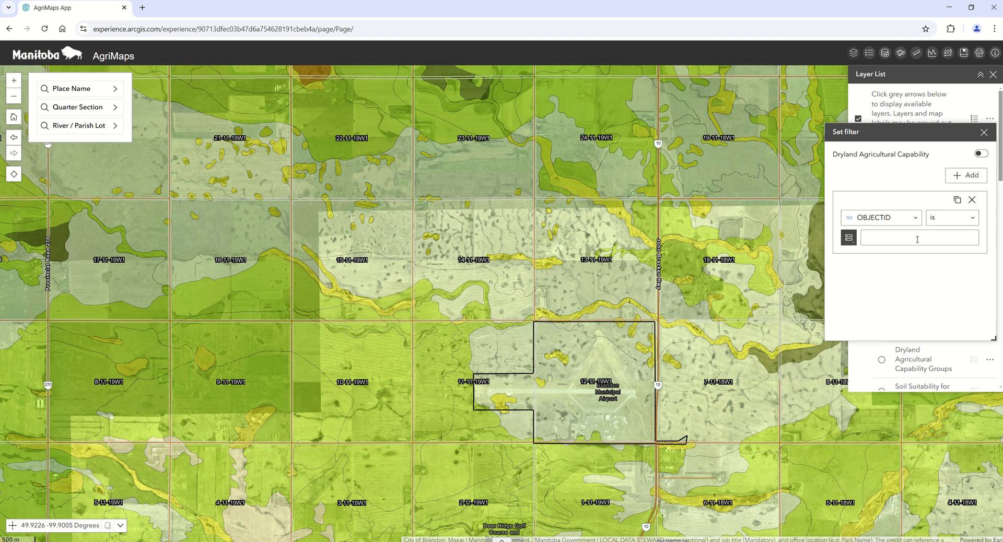
click(904, 223)
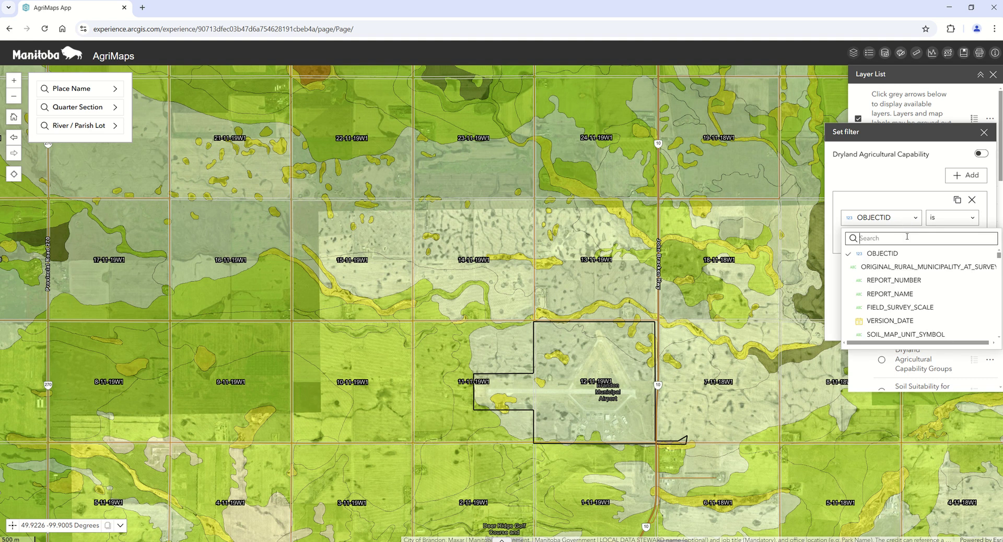
text(agri)
click(908, 254)
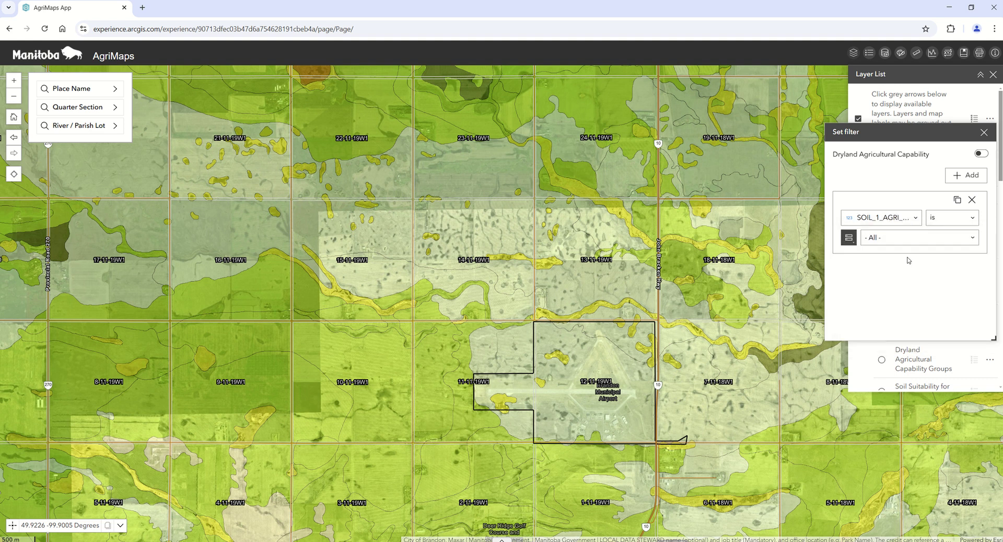
Set the filter value to Class 3, activate the filter, inspect the farmland around Forrest Station, and close the filter settings.
click(974, 240)
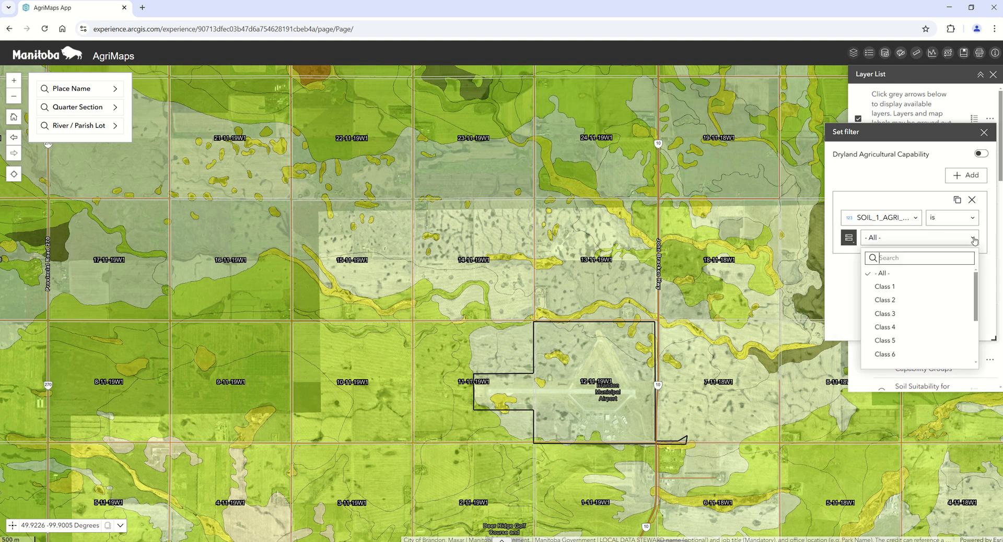
click(908, 315)
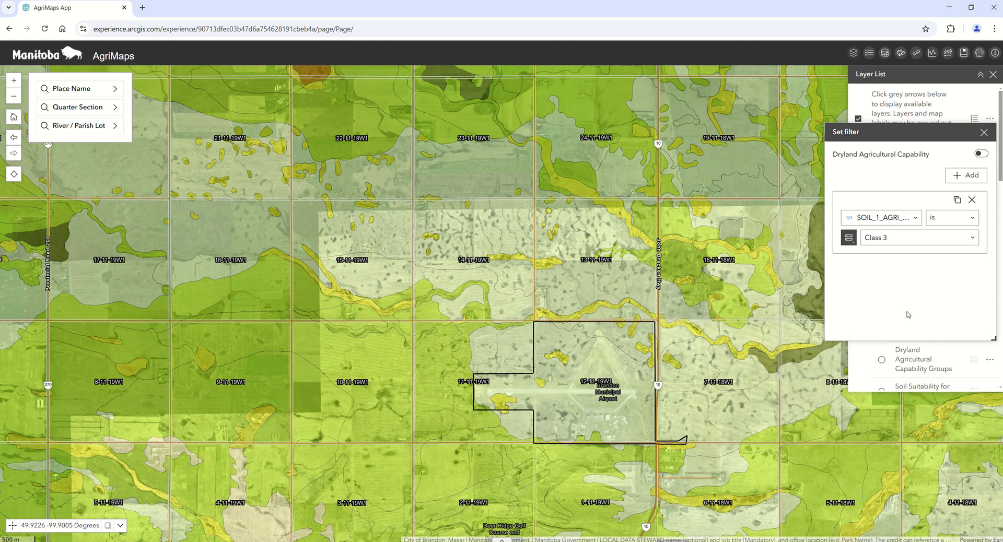
click(981, 154)
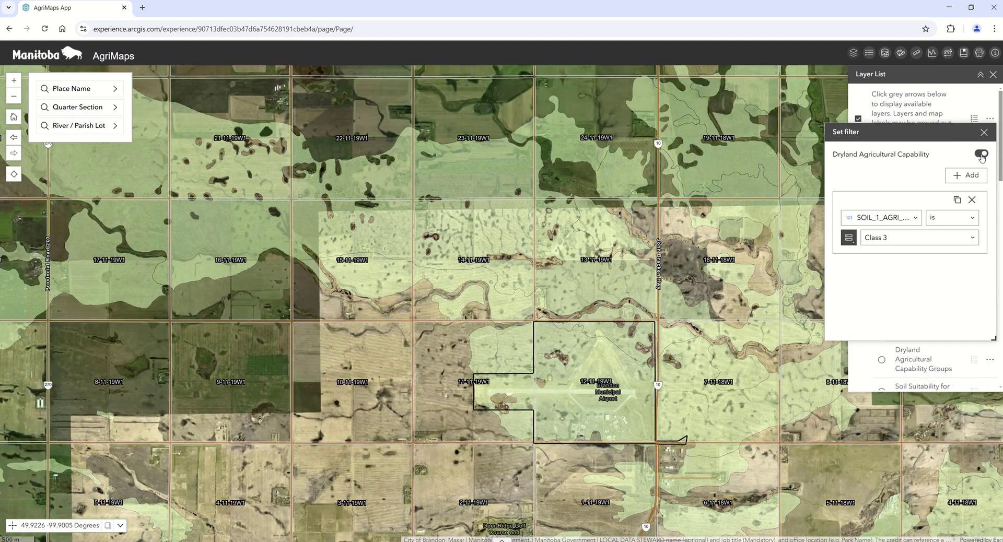
drag(725, 140, 646, 320)
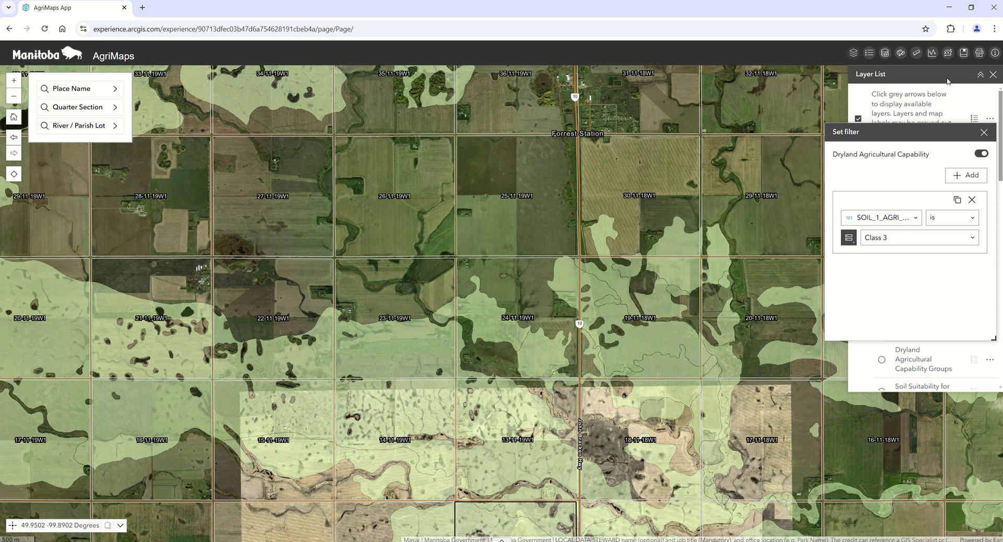
click(984, 134)
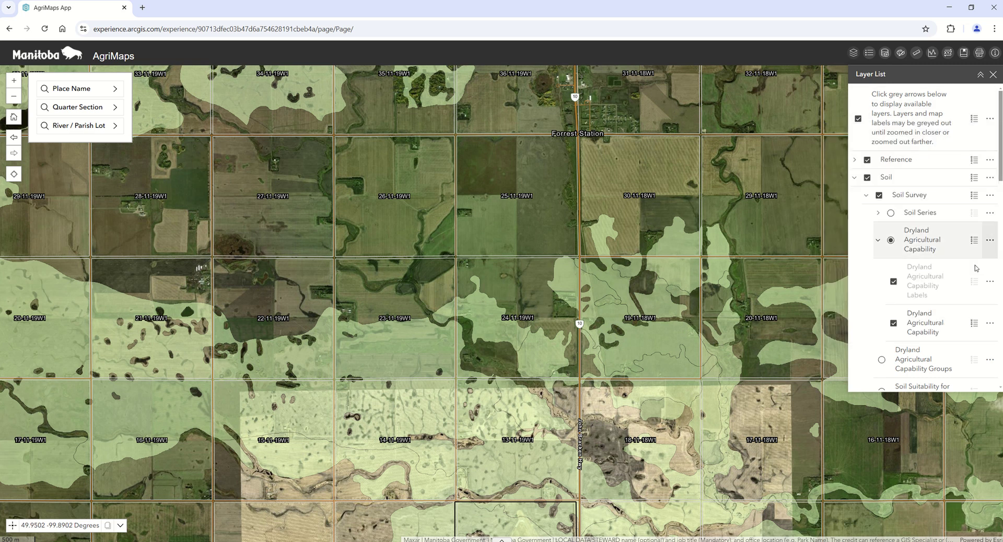
Add the Dryland Agricultural Capability sublayer to the attribute table, look over its records, and collapse the table.
click(990, 326)
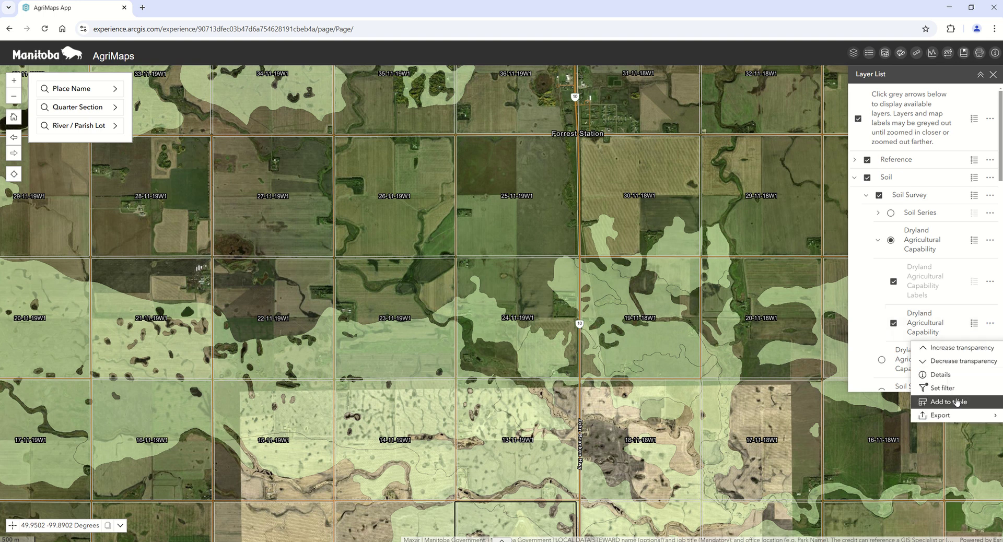
click(956, 407)
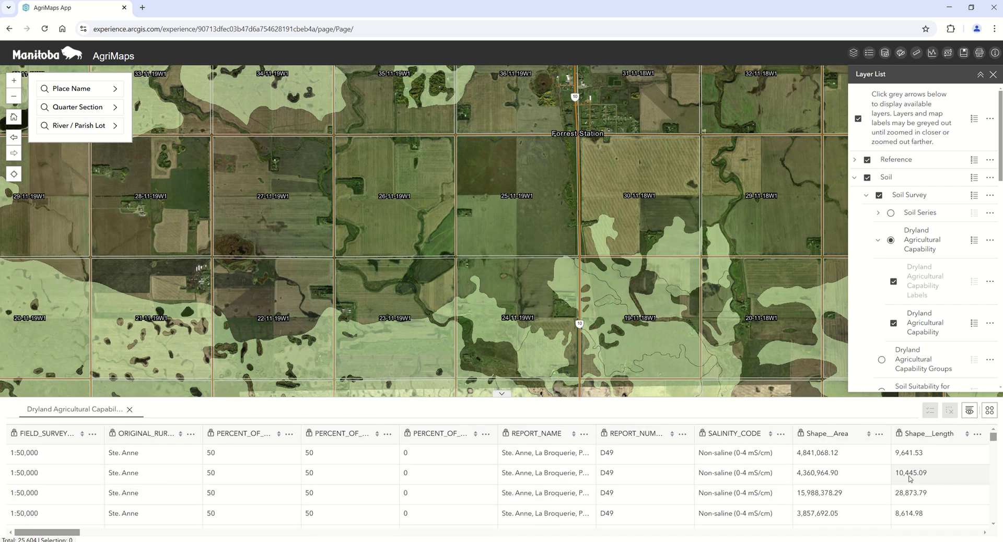
click(507, 395)
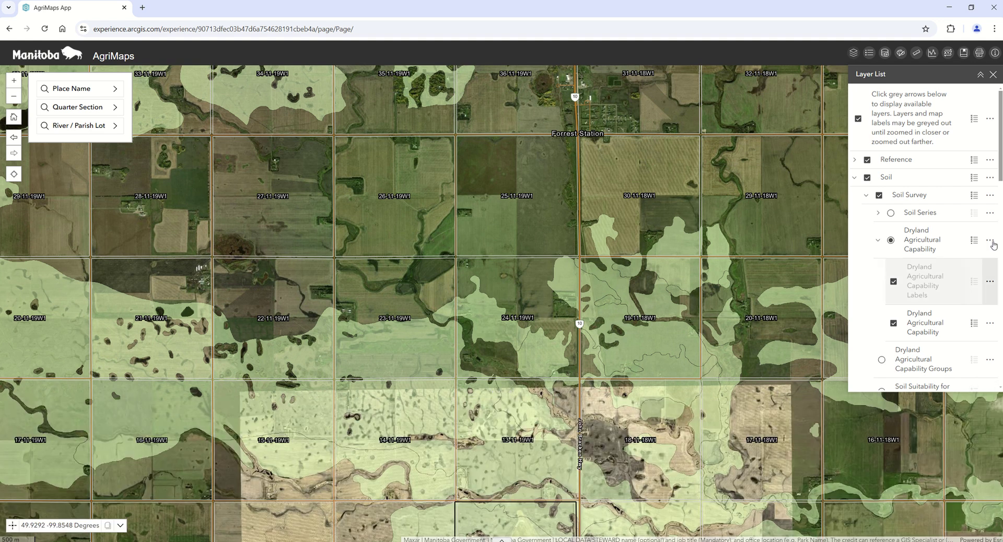
Collapse the Soil Survey sublayers, turn on Soil Temperature and Moisture, and turn off Soil Survey.
click(866, 197)
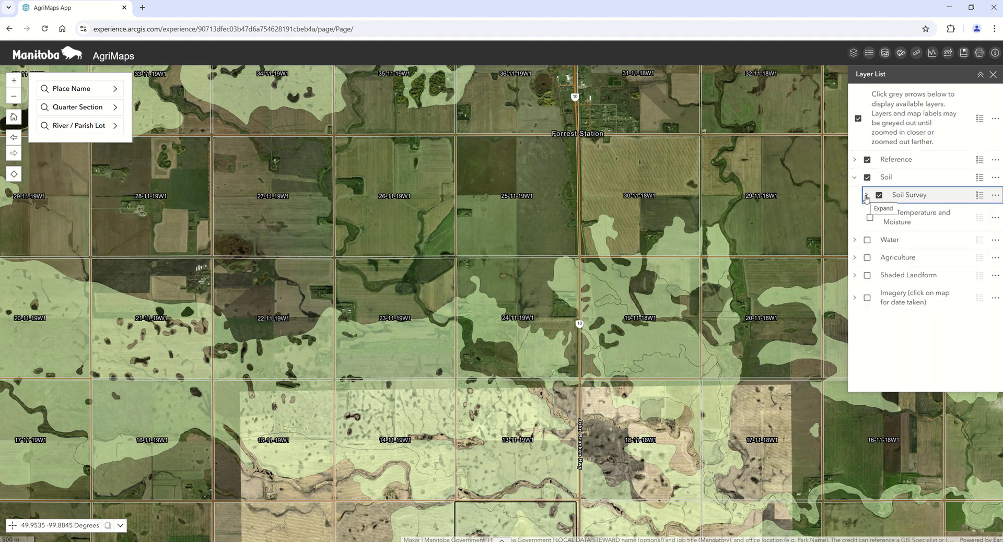
click(865, 197)
click(865, 197)
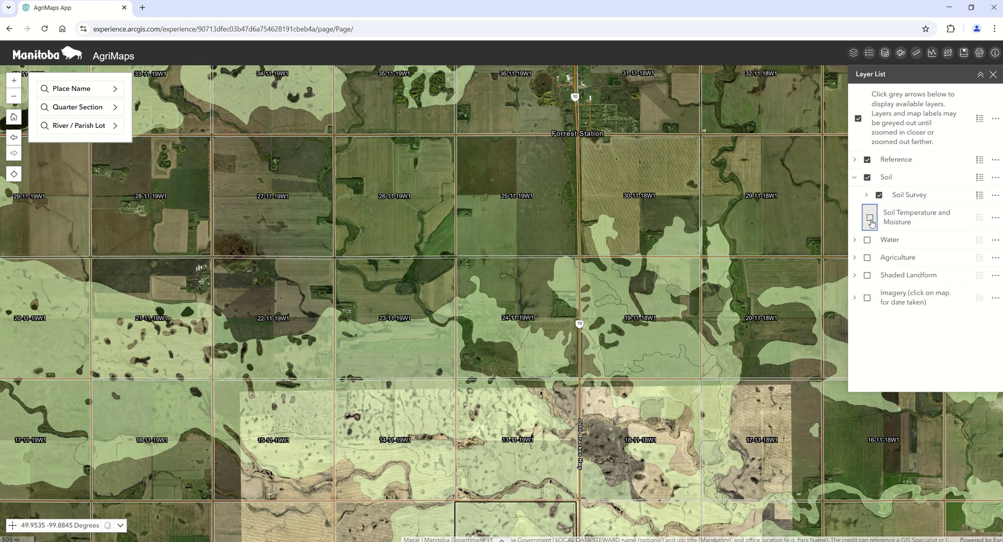
click(870, 219)
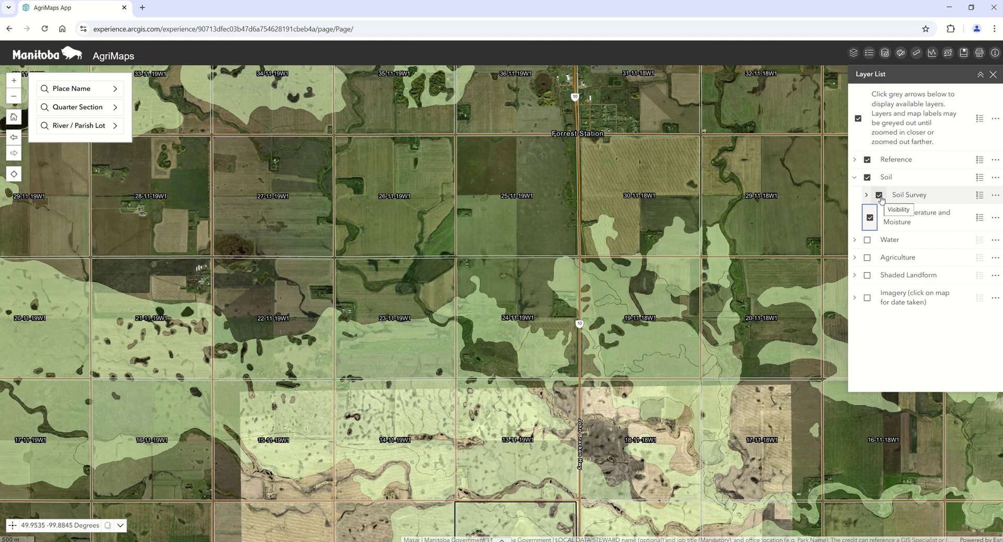
click(880, 195)
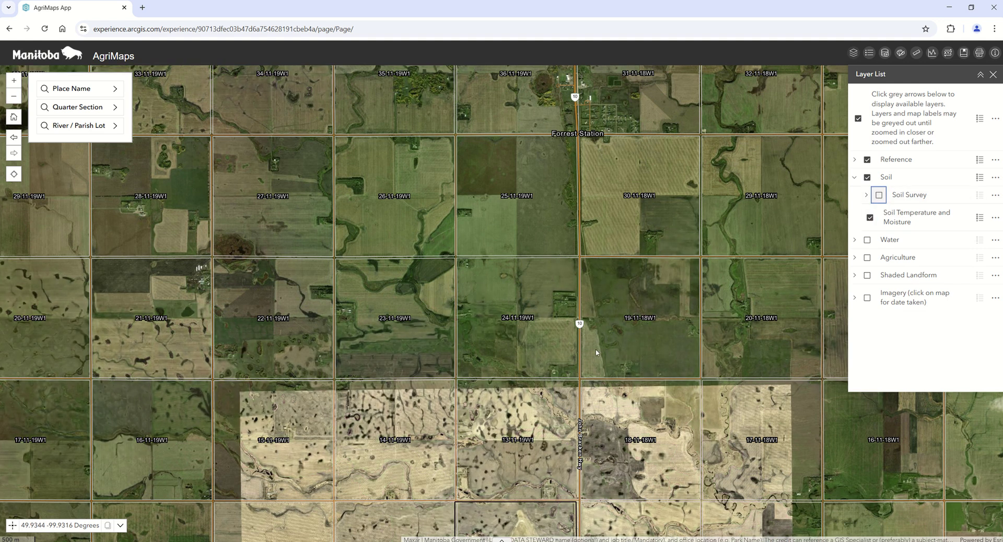
Bring up the soil temperature and moisture readings by depth for the Forrest station north of Brandon.
scroll(595, 350, down, 1)
scroll(595, 350, down, 2)
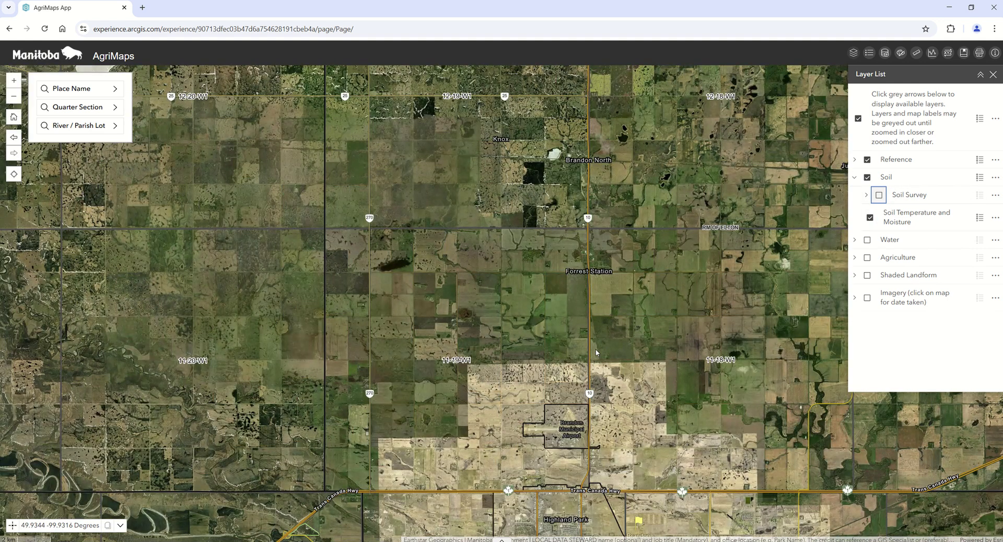
scroll(595, 349, down, 1)
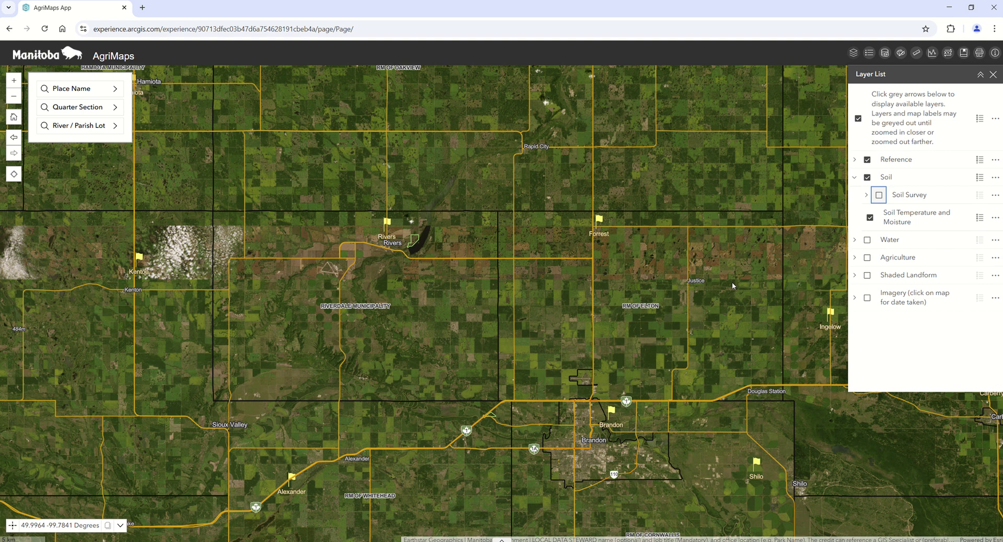
click(600, 222)
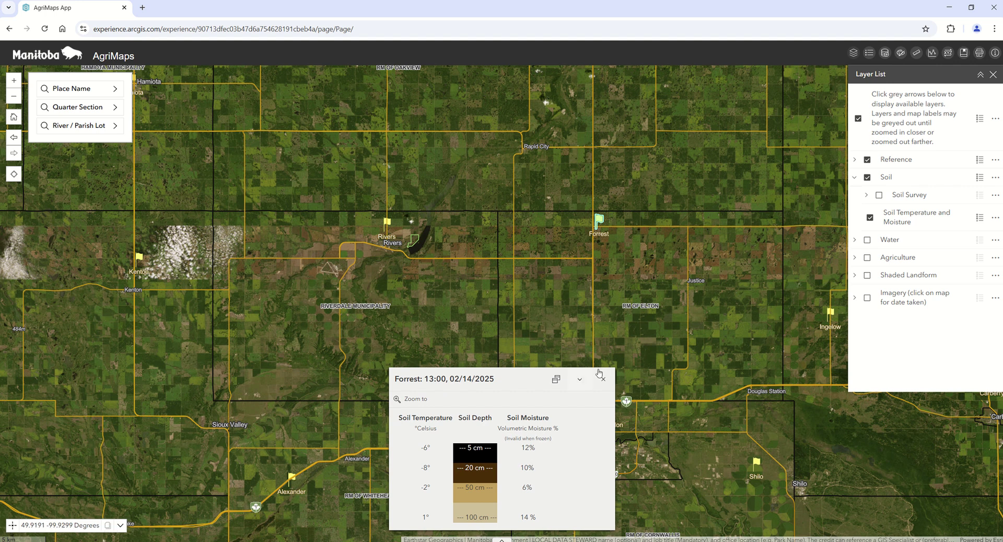
Check the Water group's sublayers, and turn on the Agriculture group with its Manitoba Agriculture Current Weather layer.
click(855, 240)
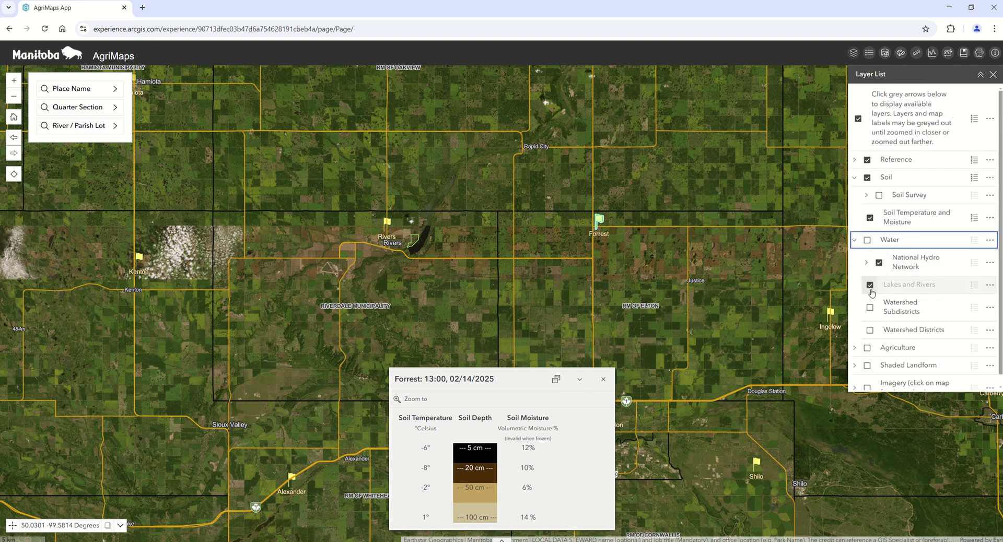
click(855, 240)
click(855, 258)
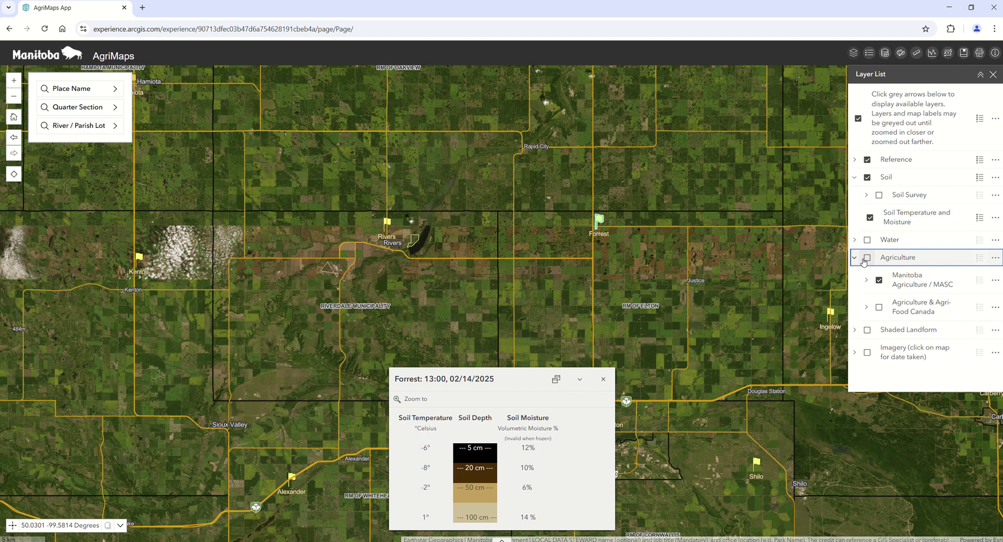
click(867, 258)
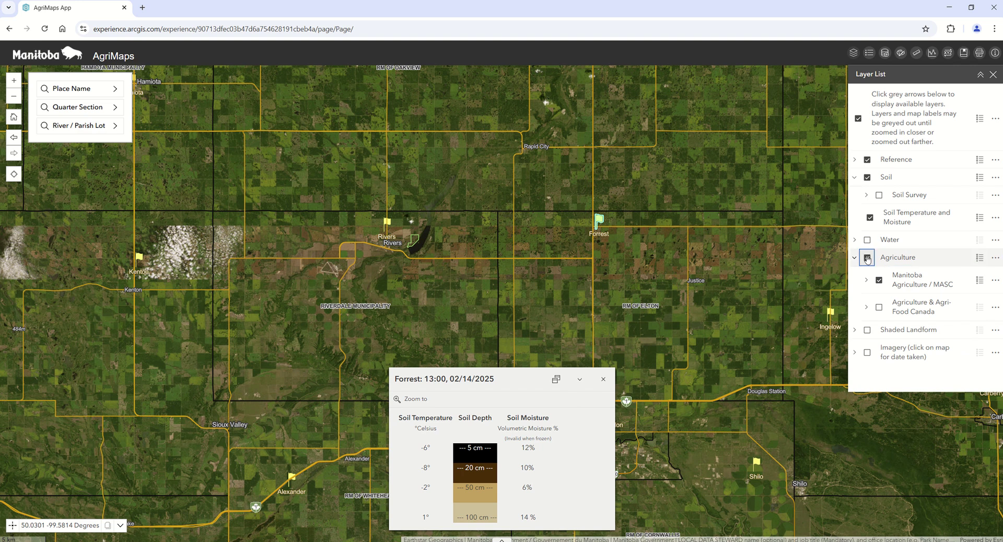
click(865, 285)
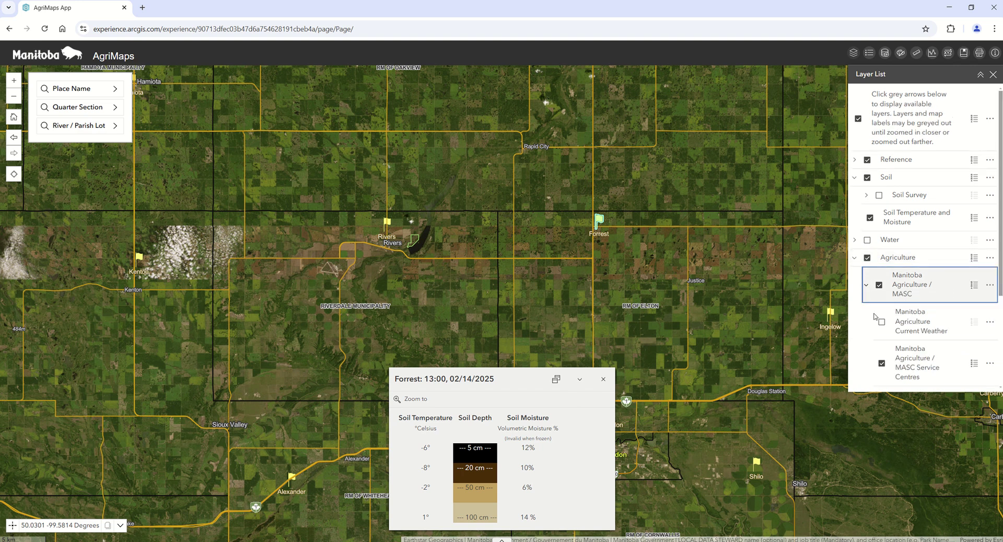
click(883, 323)
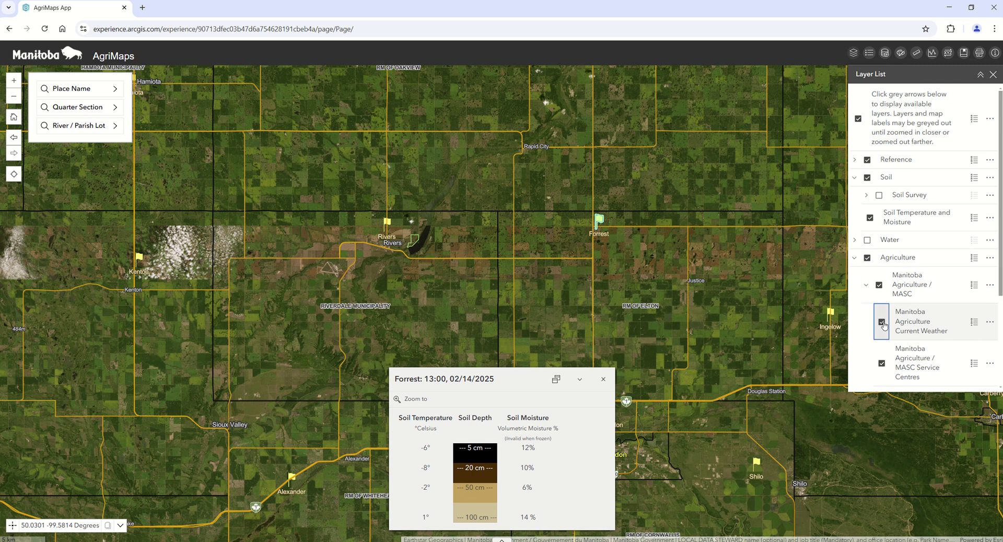
Turn off Soil Temperature and Moisture and examine the current weather conditions at the Forrest station.
click(870, 219)
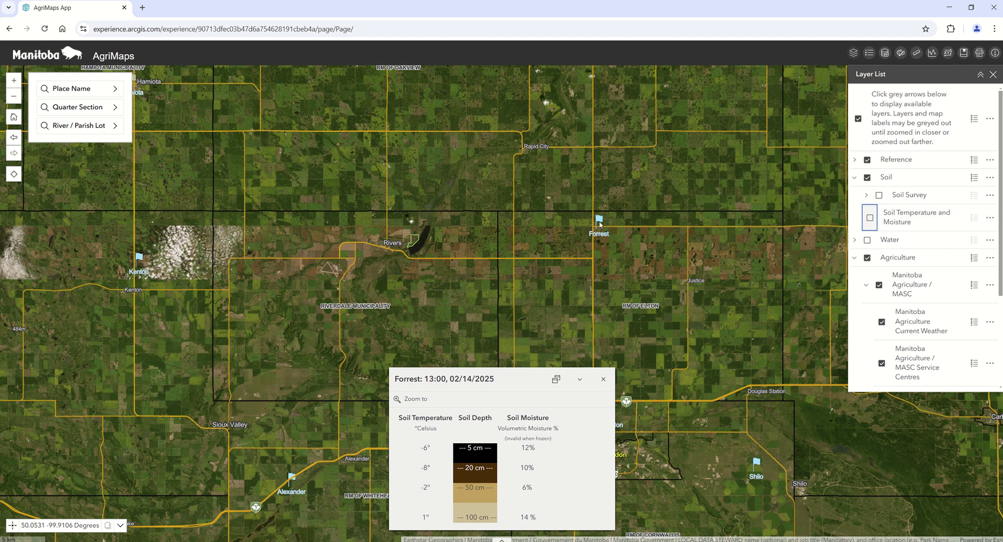
click(600, 221)
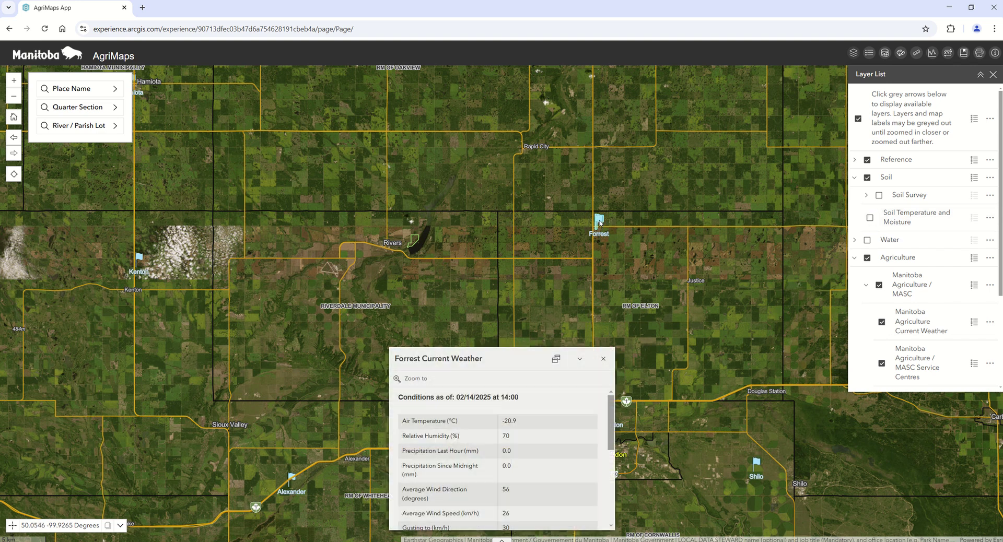
mouse_move(613, 418)
mouse_down()
mouse_move(612, 470)
mouse_move(610, 421)
mouse_up()
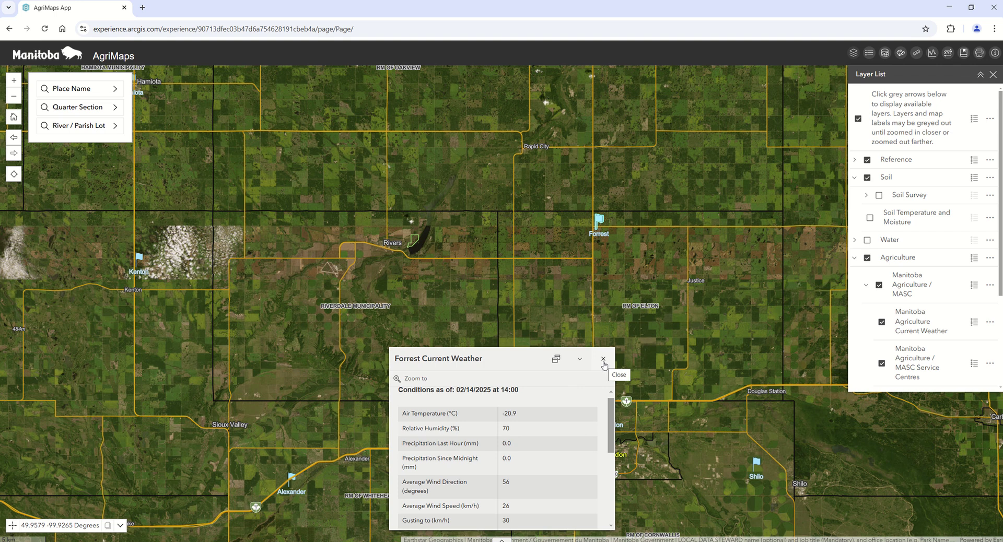
Turn off the Agriculture group and turn on Soil Survey with its Dryland Agricultural Capability layer.
click(867, 257)
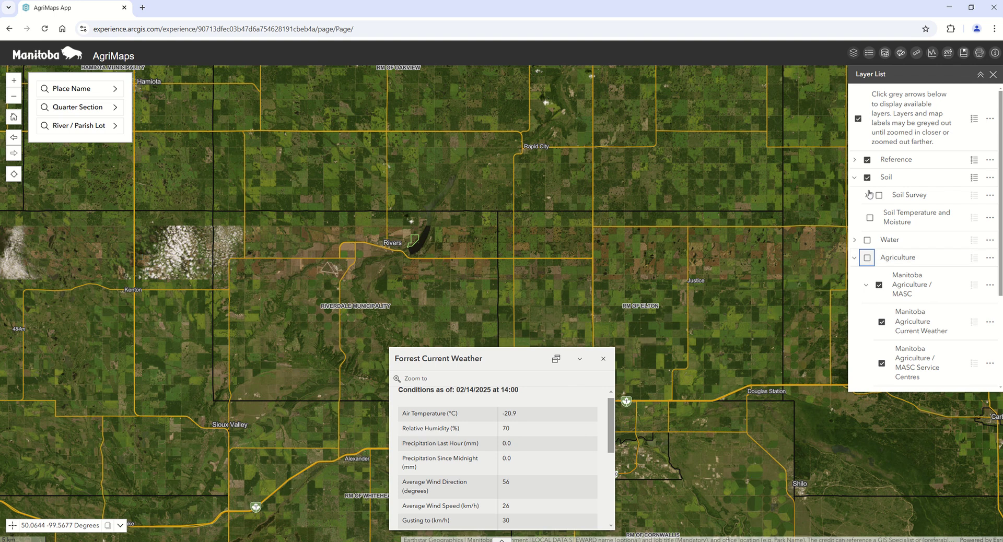
click(867, 194)
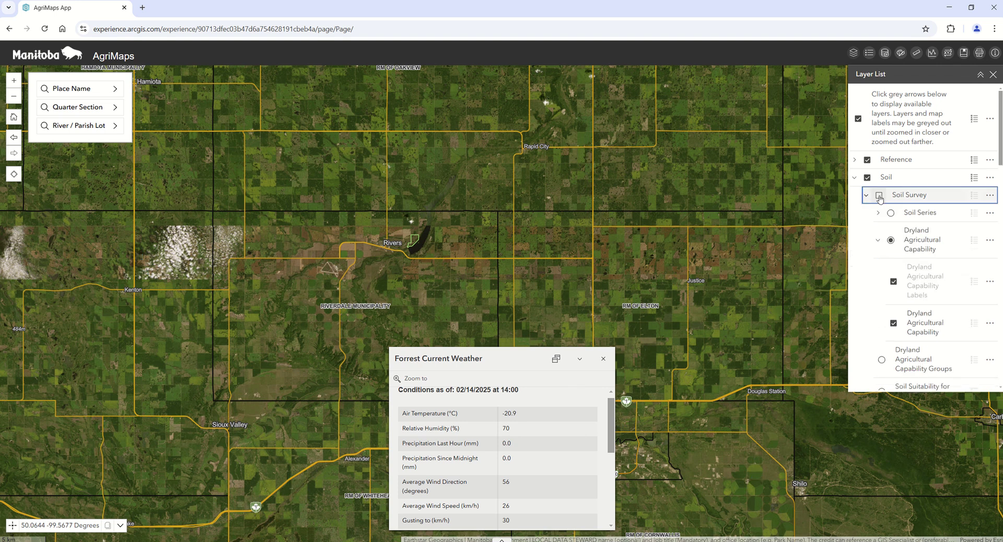
click(879, 195)
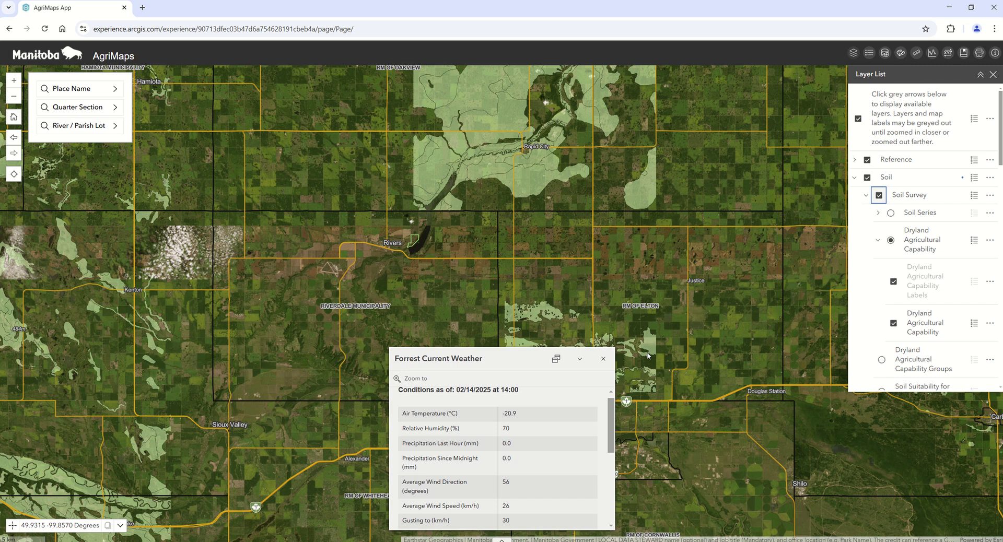
Examine the dryland agricultural capability classes and reference links for a soil polygon northeast of the Brandon airport, and dismiss the details.
scroll(648, 356, up, 2)
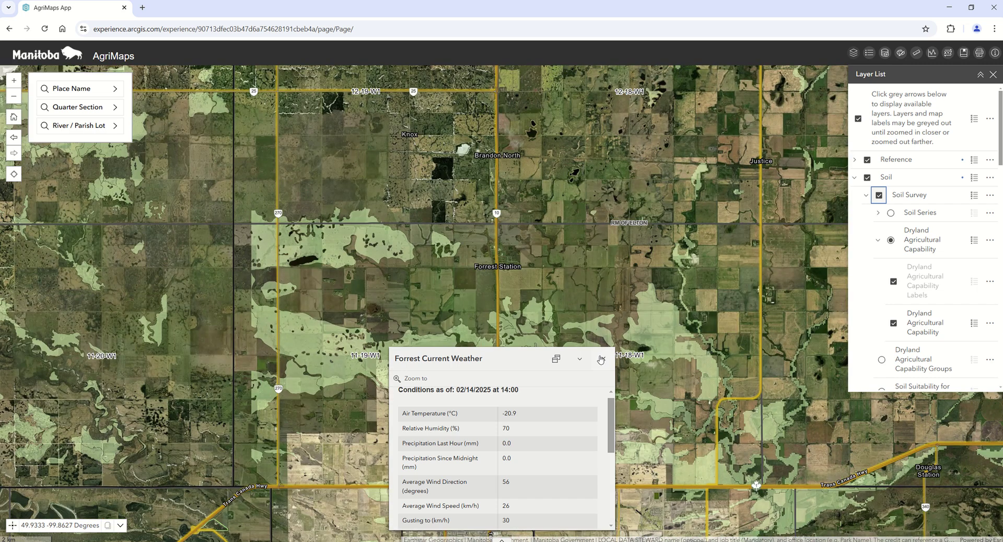
click(600, 359)
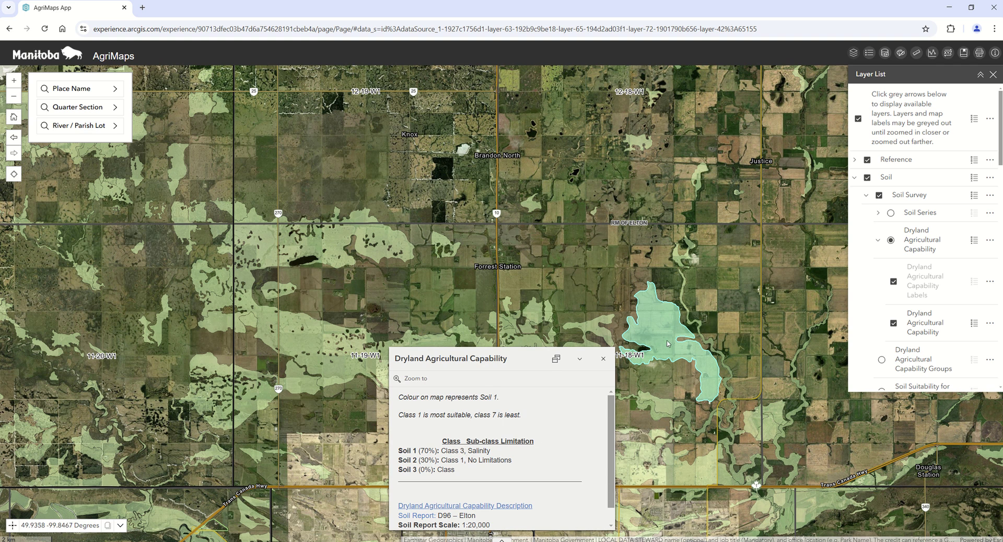
scroll(612, 431, down, 1)
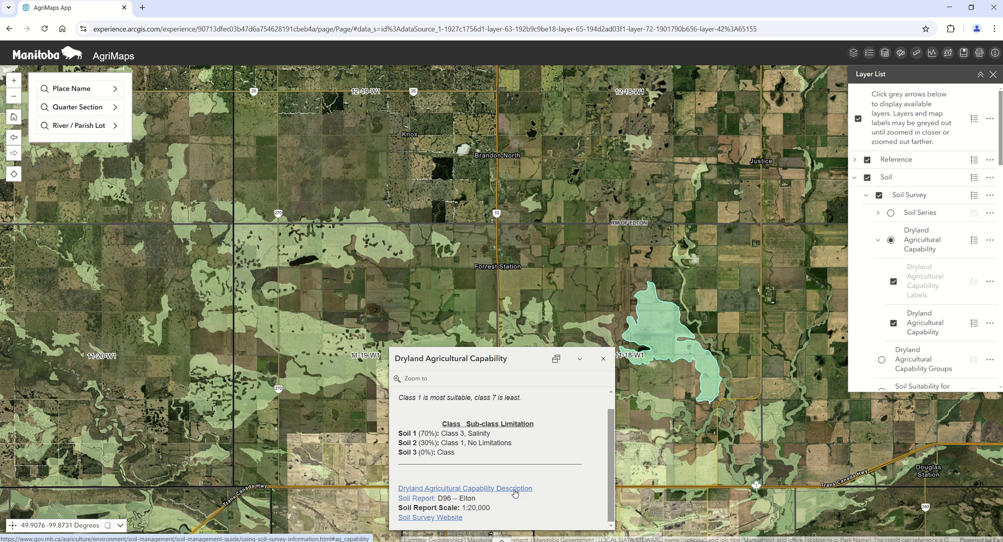
click(603, 359)
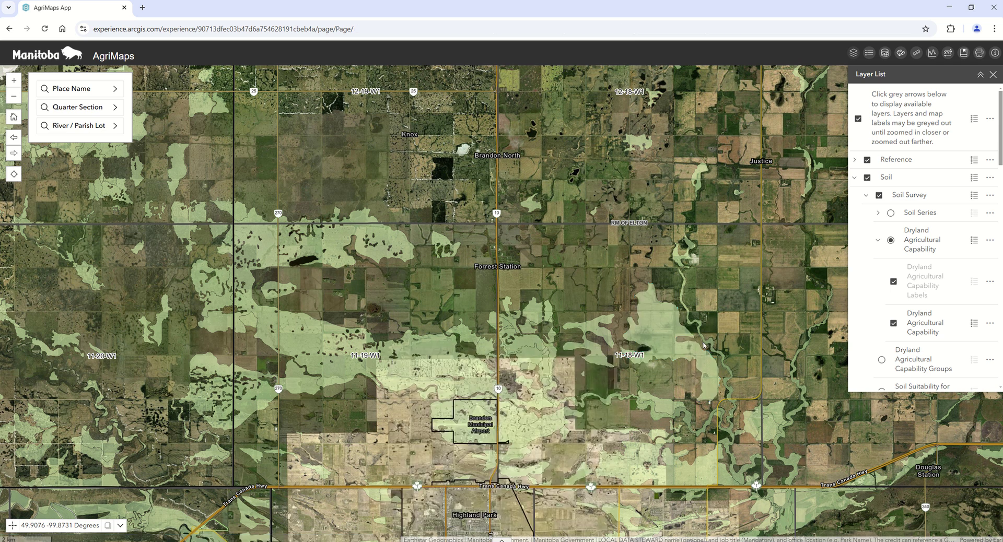
Collapse and turn off the Soil group, and turn the Agriculture group back on.
click(859, 178)
click(866, 178)
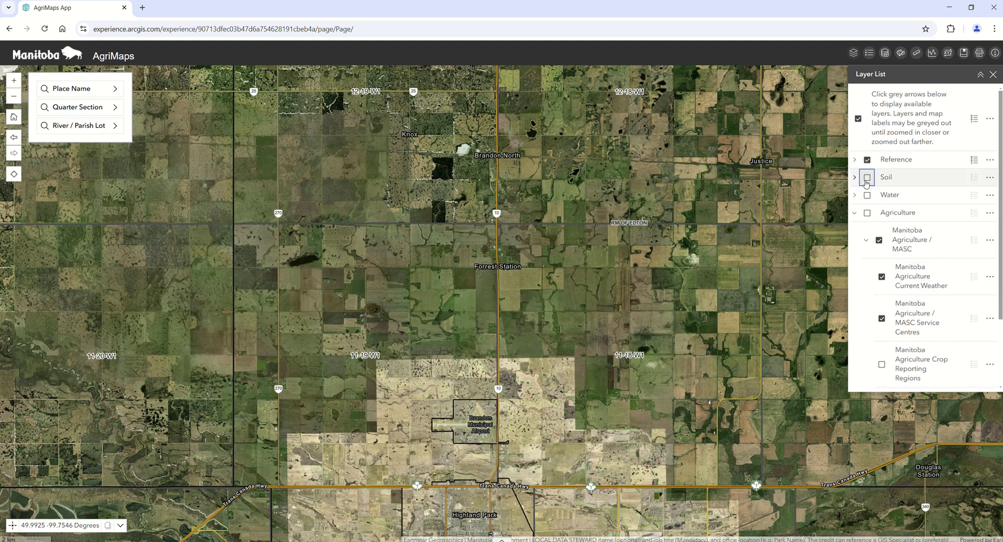
click(867, 213)
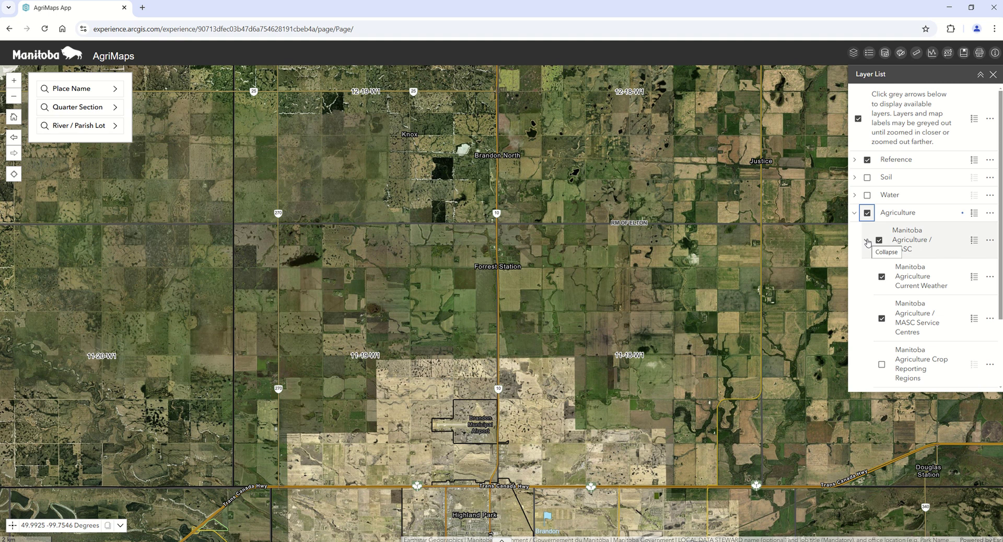
Collapse and turn off Manitoba Agriculture / MASC, and turn on Agriculture & Agri-Food Canada.
click(867, 241)
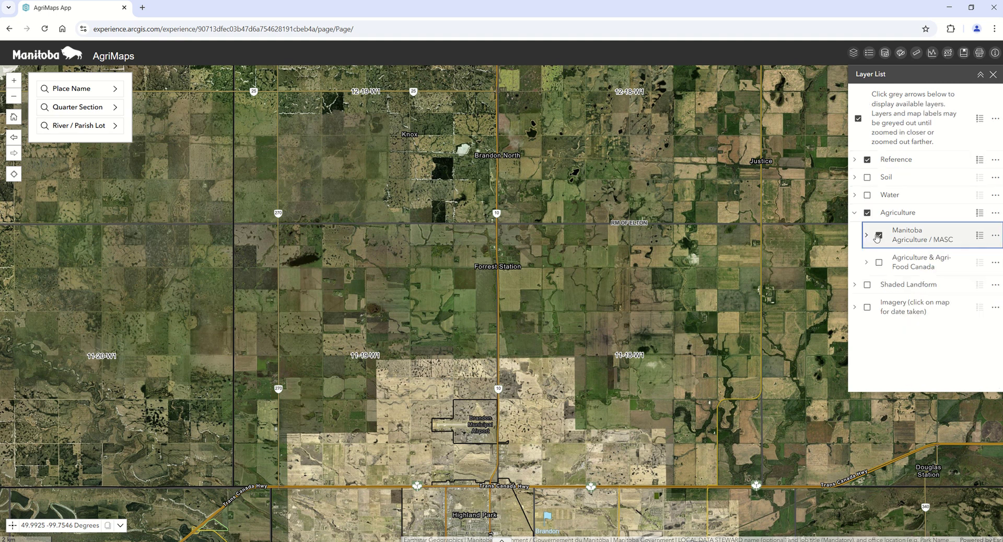
click(879, 235)
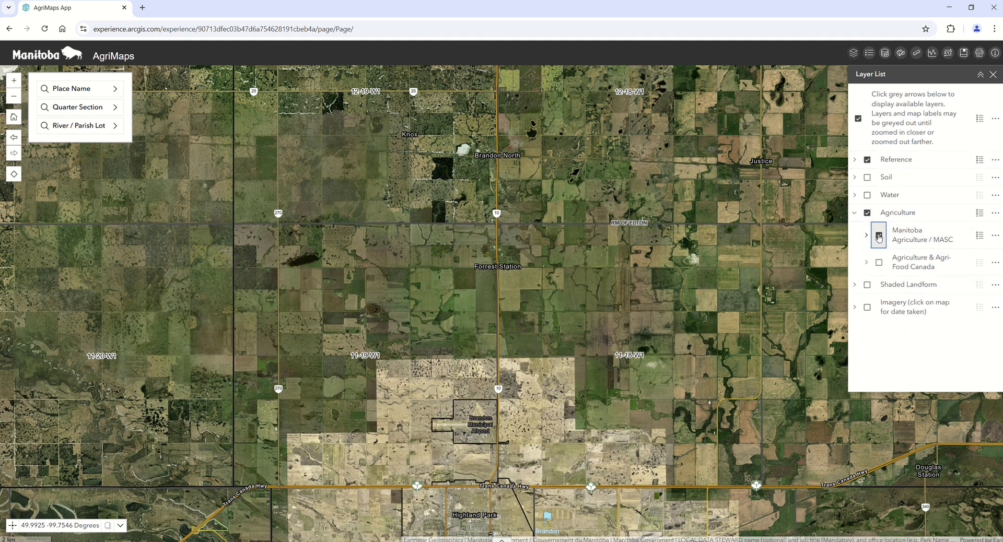
click(879, 263)
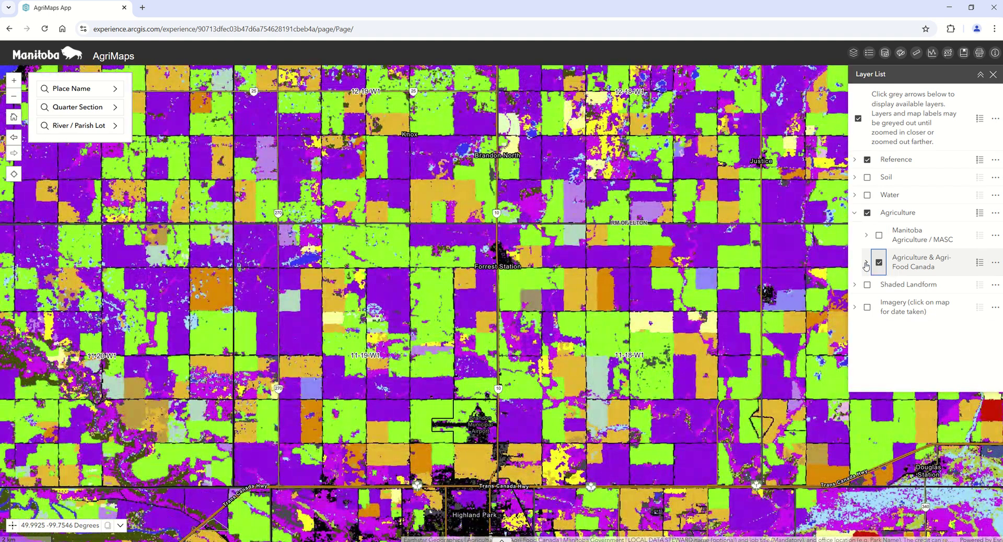
Show the AAFC Annual Crop Inventory 2023 legend and compare its crop colours with the quarter sections on the map.
click(866, 264)
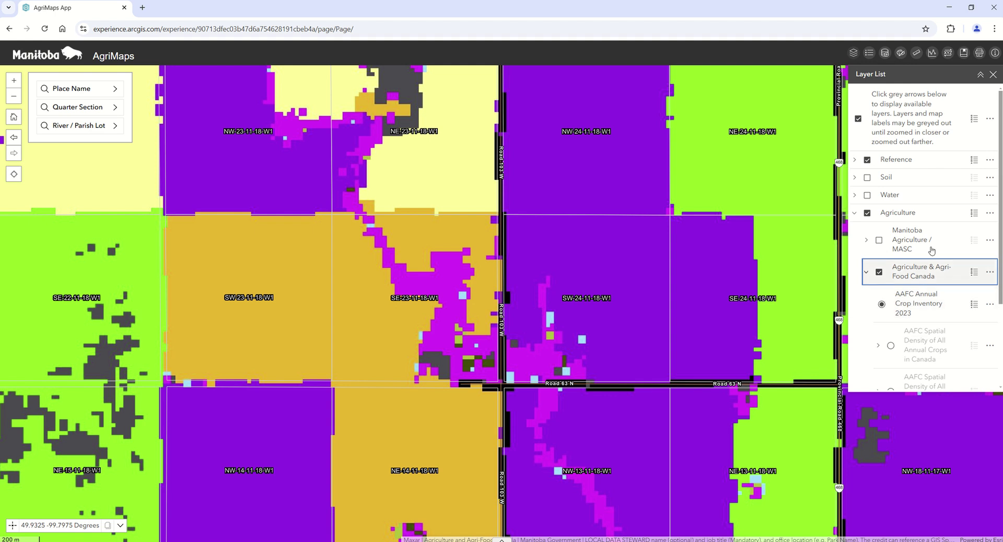
click(974, 306)
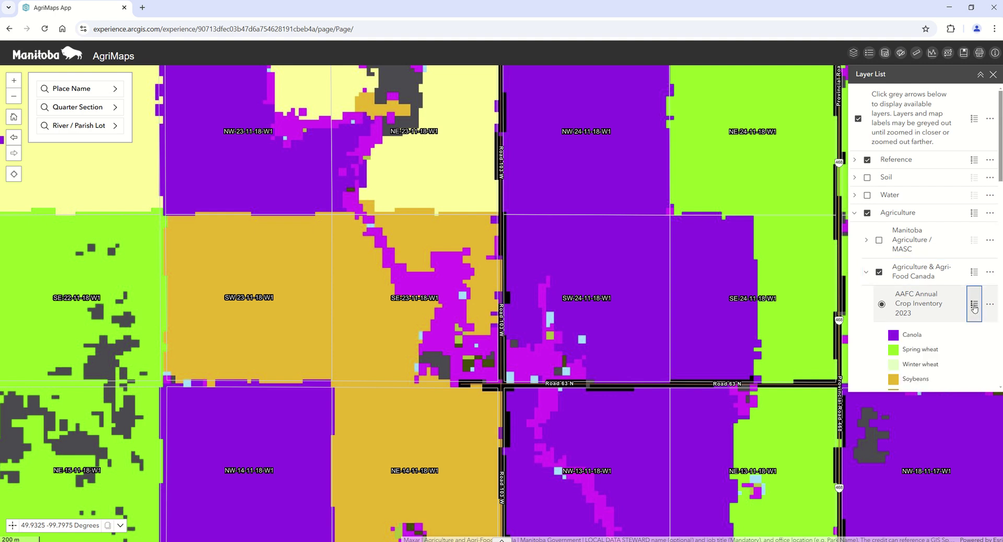
scroll(919, 195, down, 1)
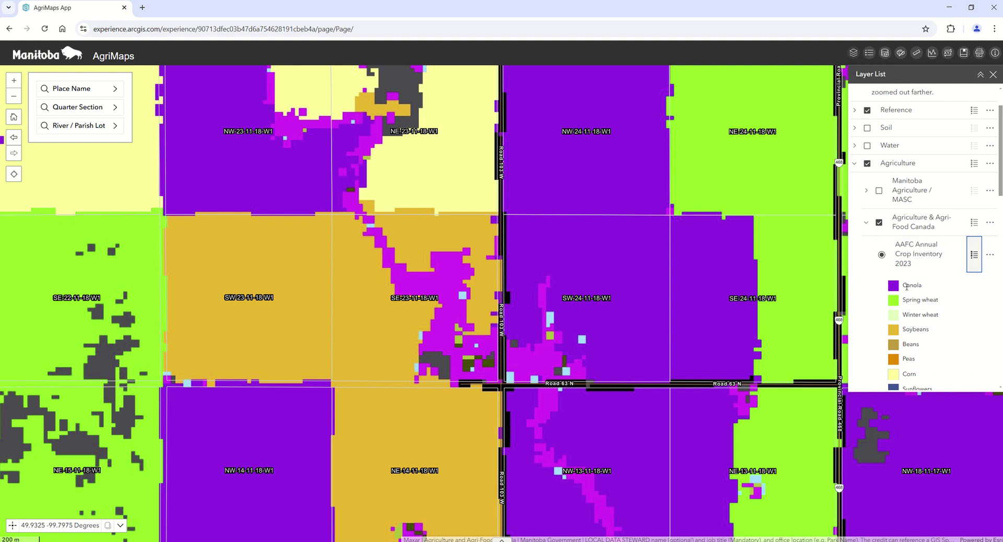
scroll(911, 279, down, 1)
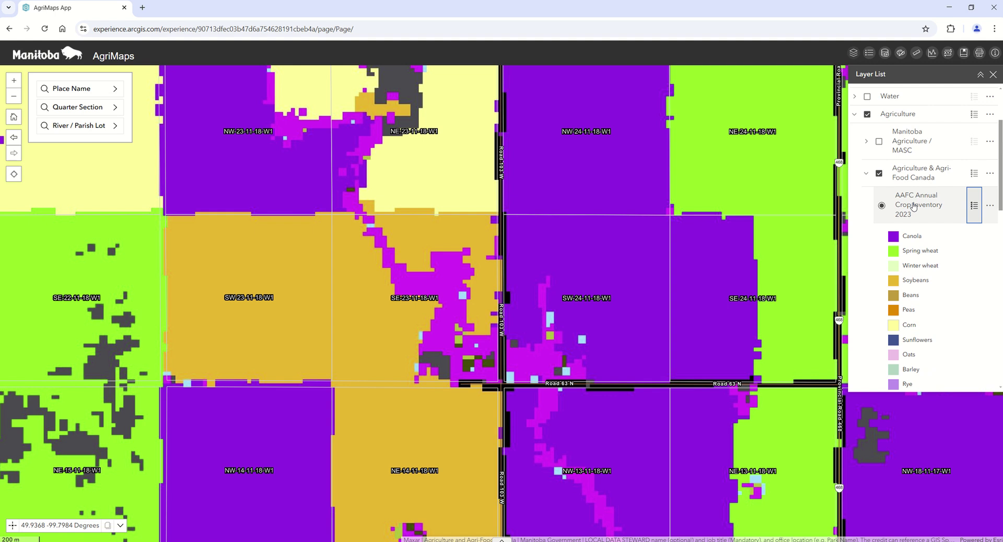
Collapse Agriculture & Agri-Food Canada, and switch the display from the Agriculture group to Shaded Landform.
click(865, 174)
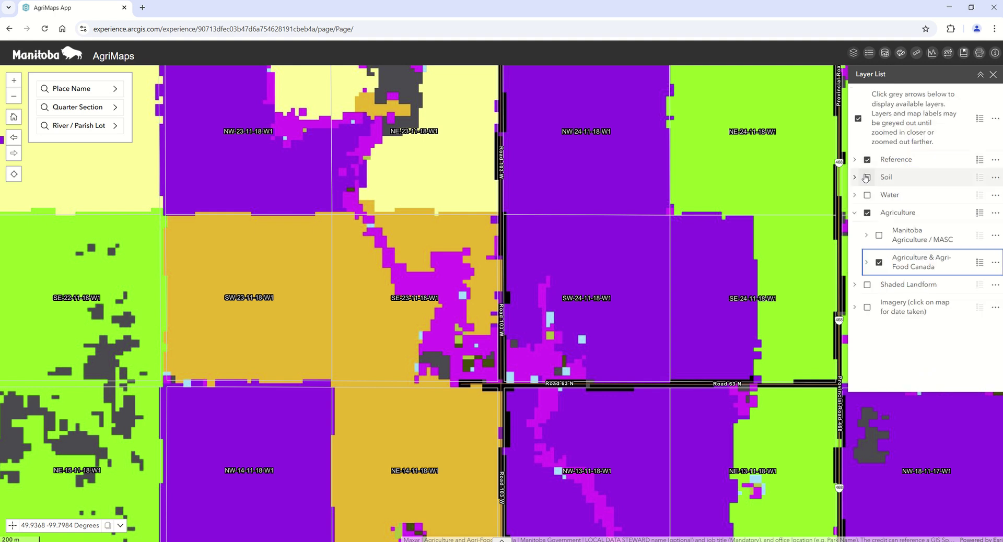
click(868, 214)
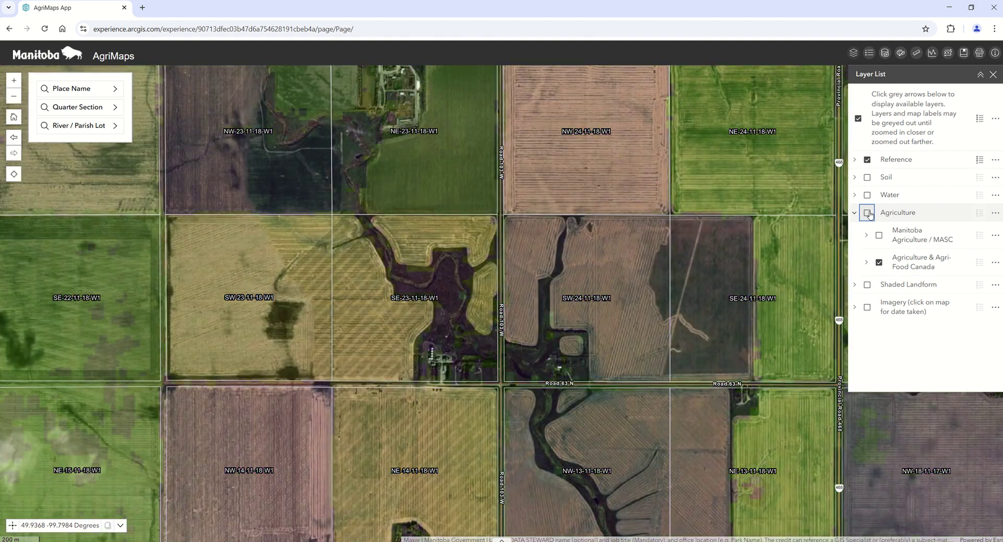
scroll(688, 249, down, 2)
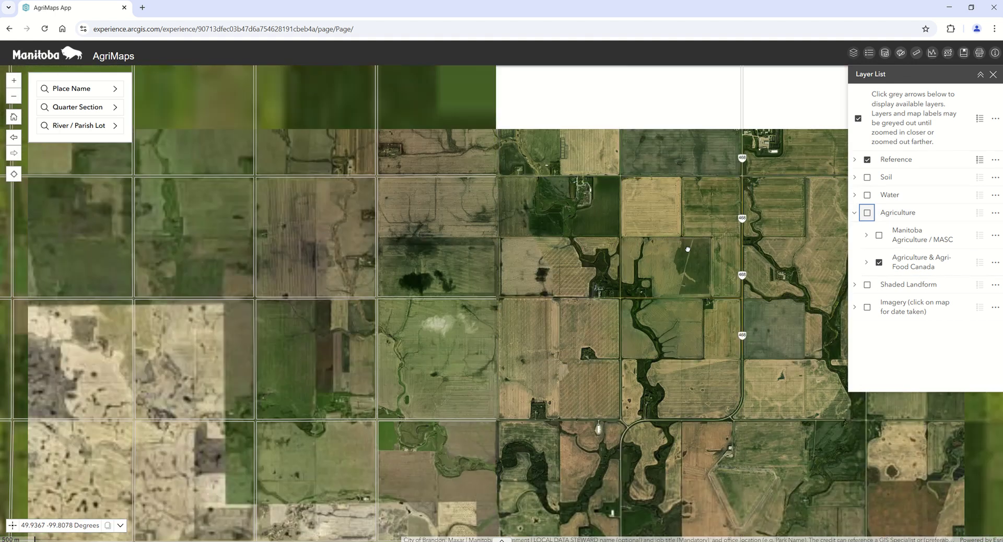
click(867, 285)
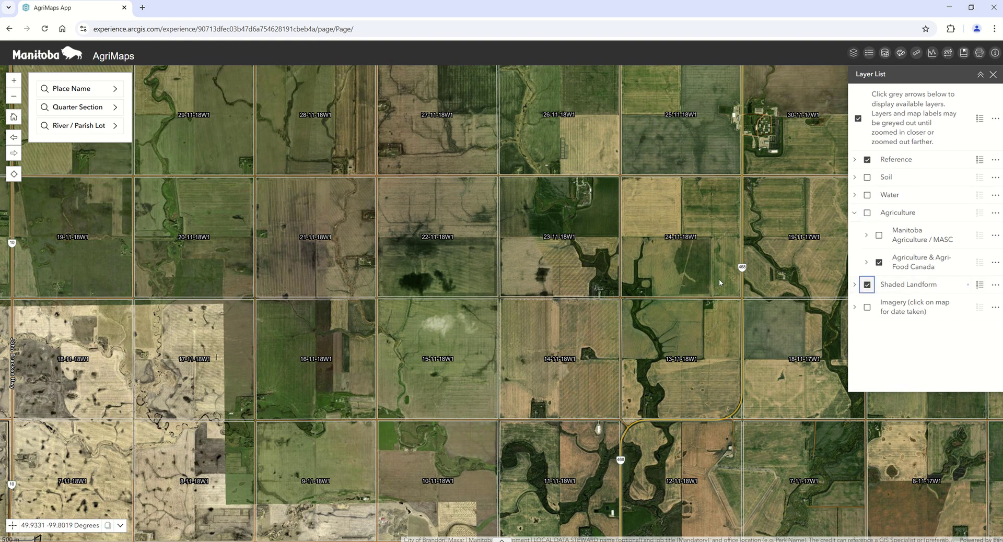
Examine the hillshade terrain along the river valley west of Brandon, and check the sublayer of Shaded Landform.
scroll(719, 278, down, 2)
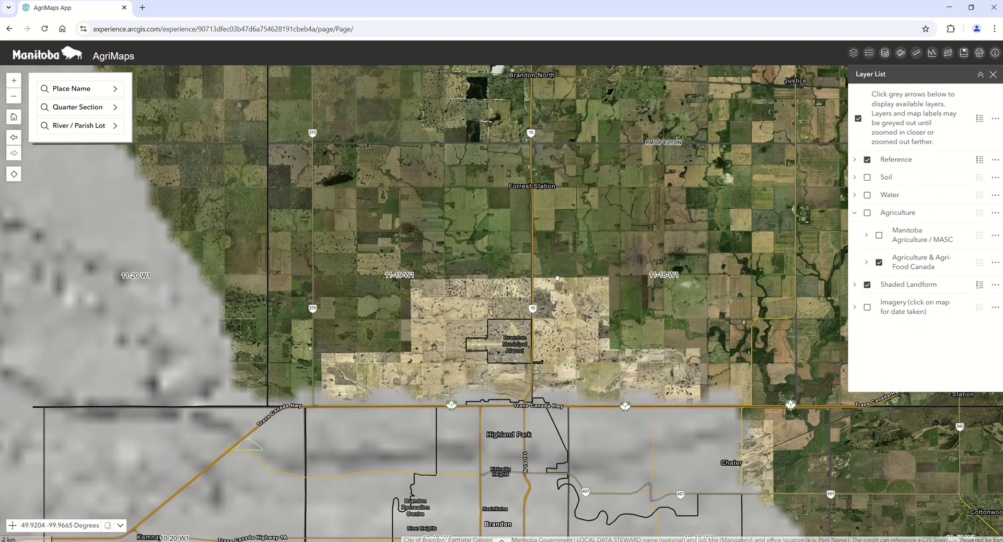
drag(400, 319, 750, 260)
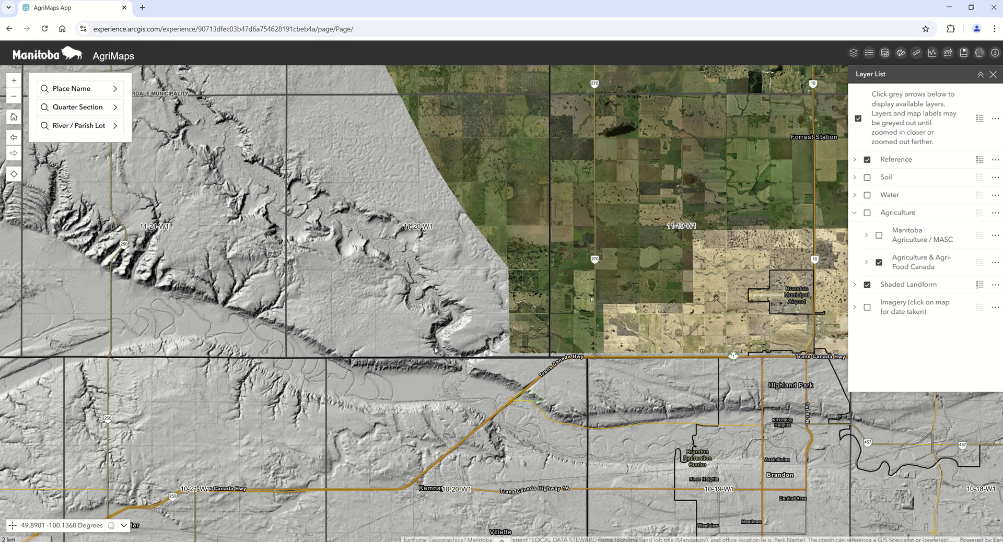
click(854, 287)
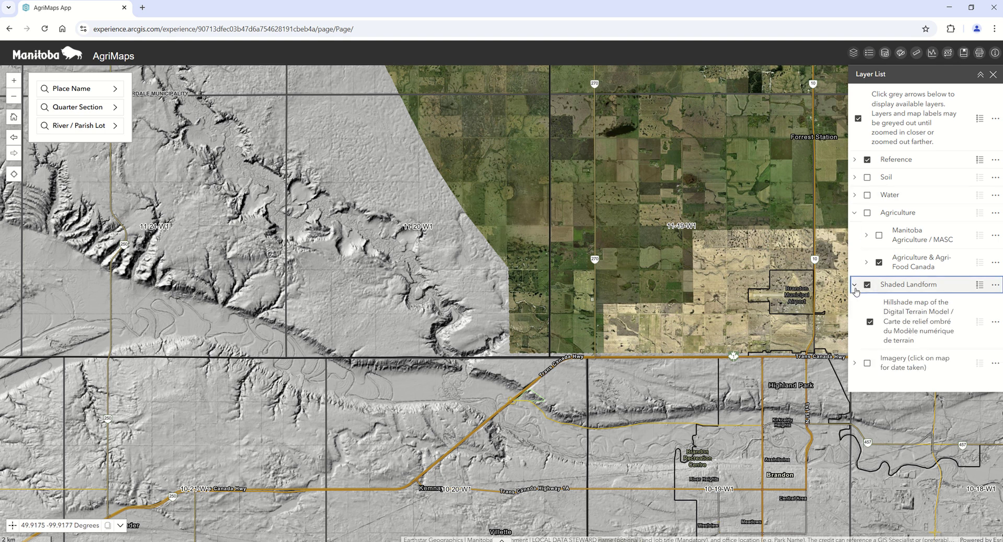
click(855, 286)
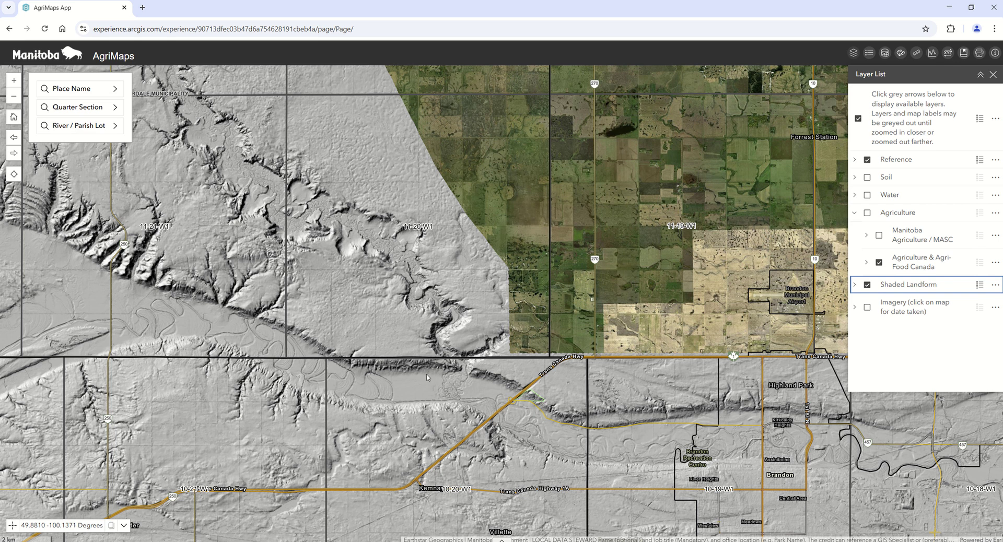
scroll(426, 374, up, 3)
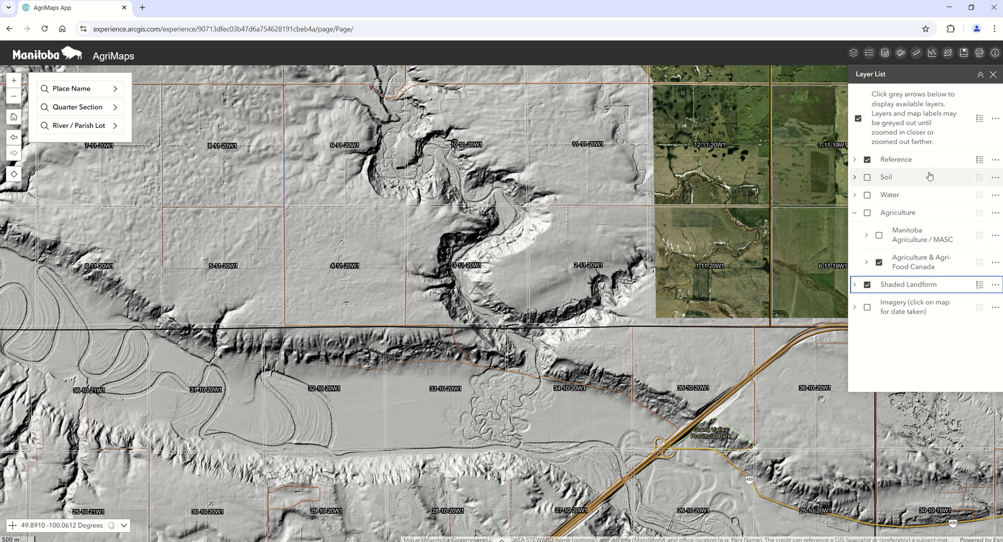
Draw a three-point elevation profile line about 1.1 km long from section 8-11-20W1 into section 5-11-20W1.
click(932, 53)
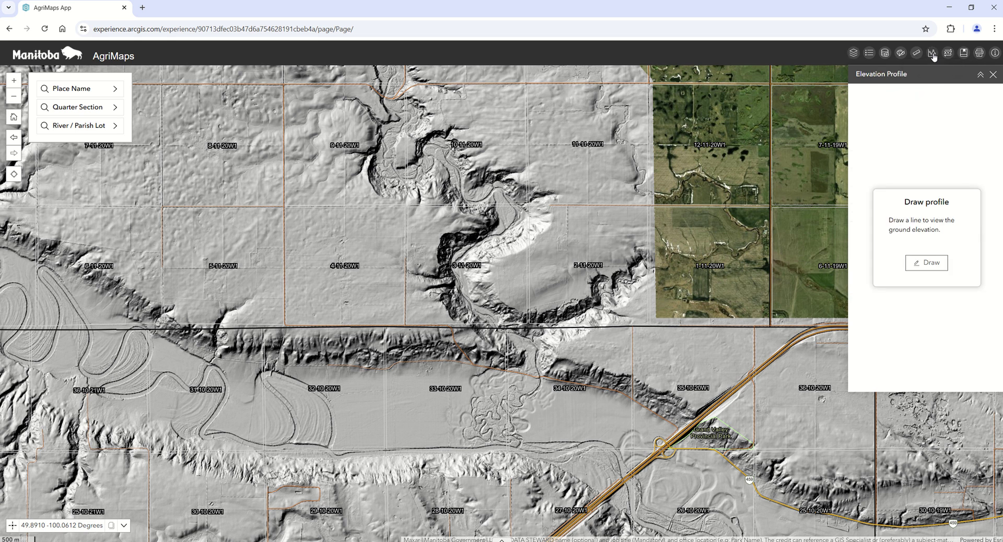
click(928, 266)
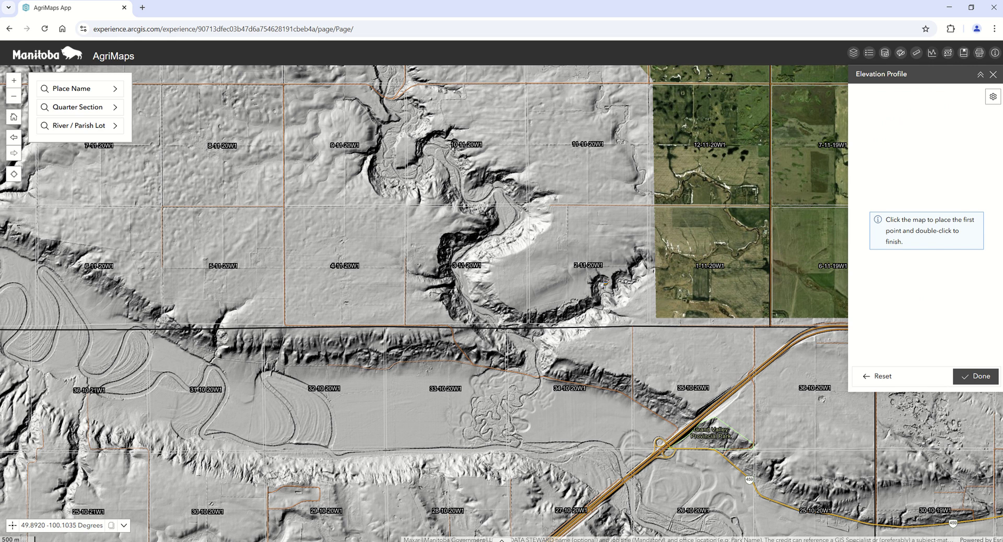
click(206, 170)
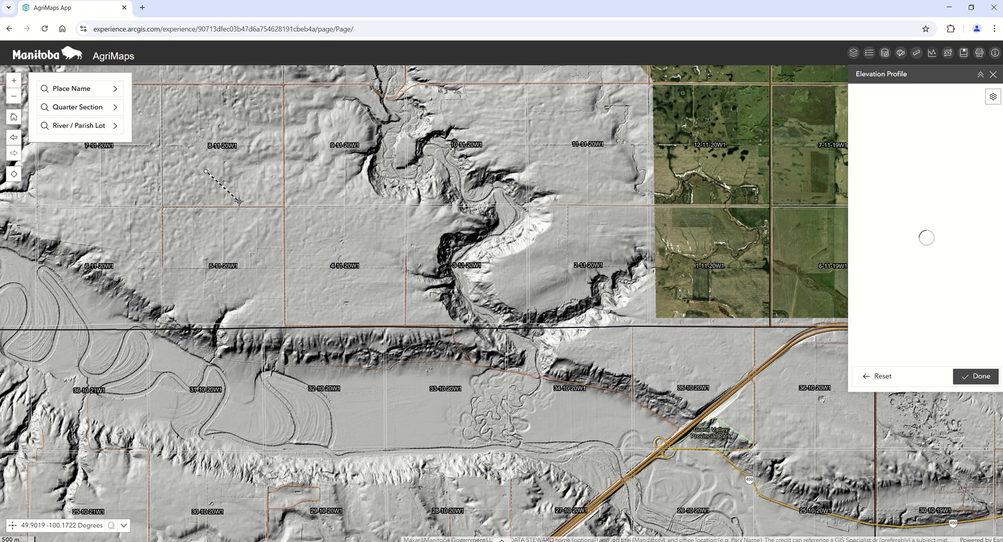
click(239, 201)
double_click(237, 243)
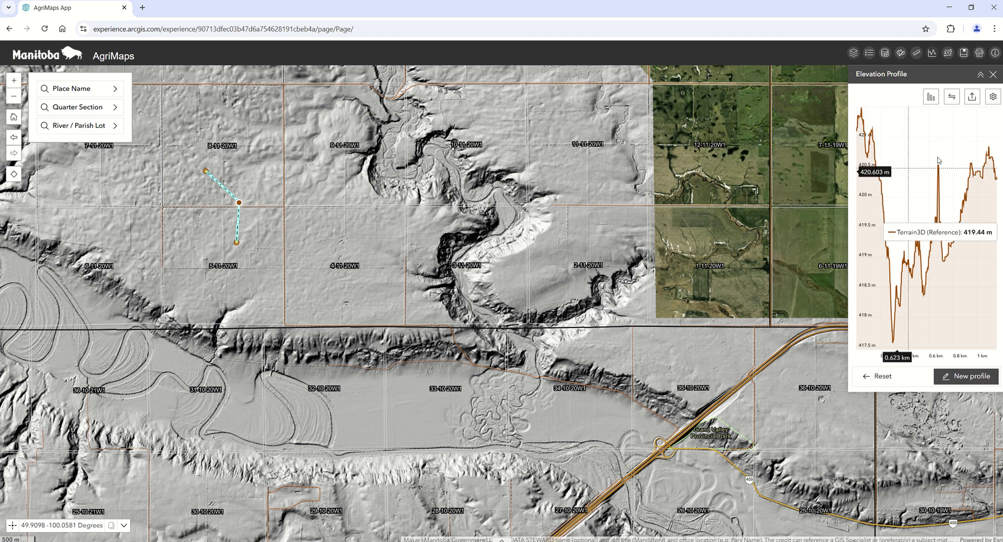
Set the elevation profile's elevation units to Feet.
click(994, 98)
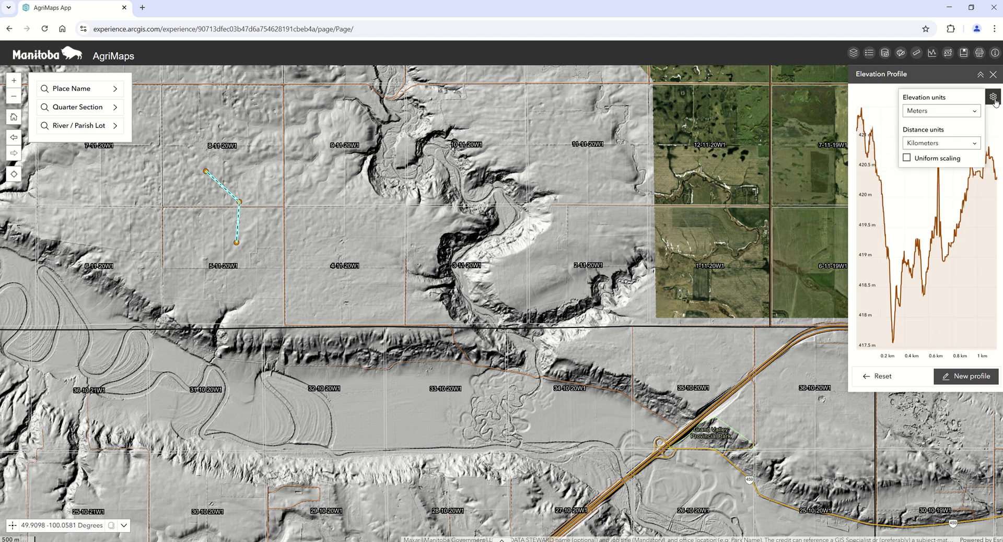
click(975, 111)
click(947, 145)
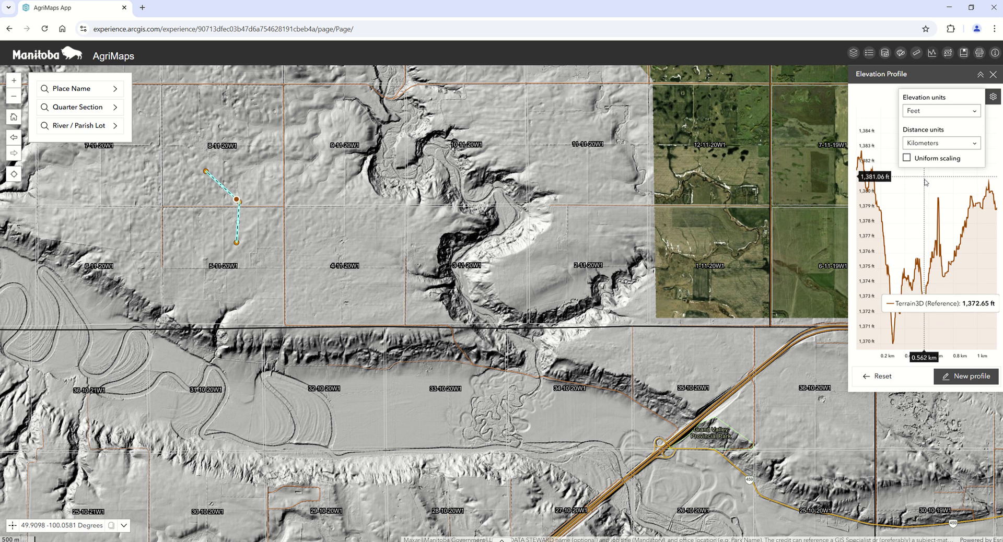
Reset and close the elevation profile, and turn off Shaded Landform in the layer list.
click(879, 377)
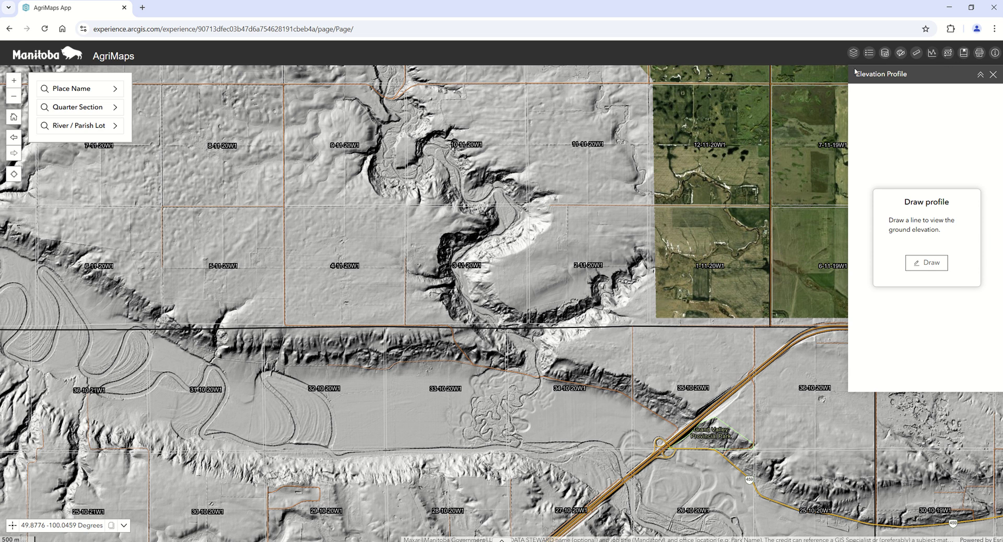
click(992, 75)
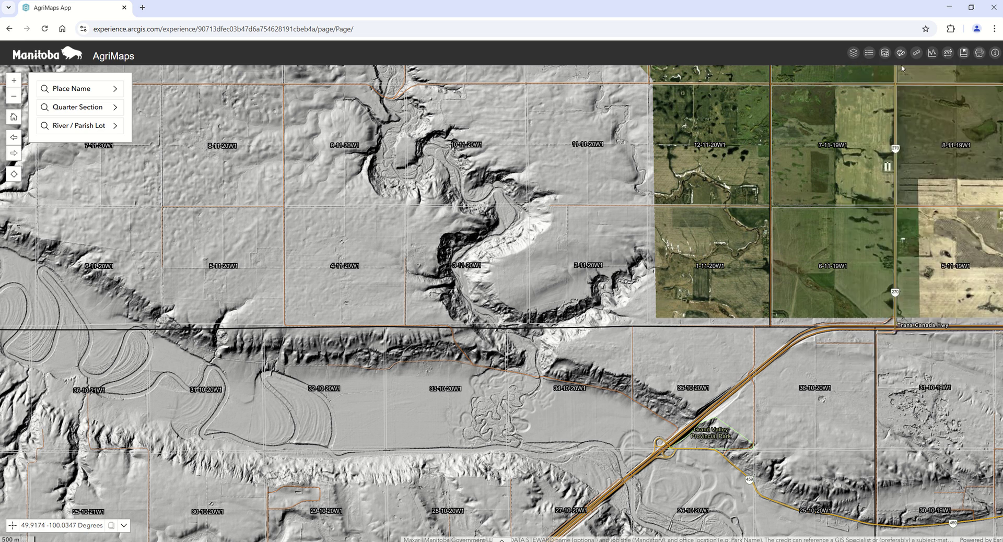
click(854, 53)
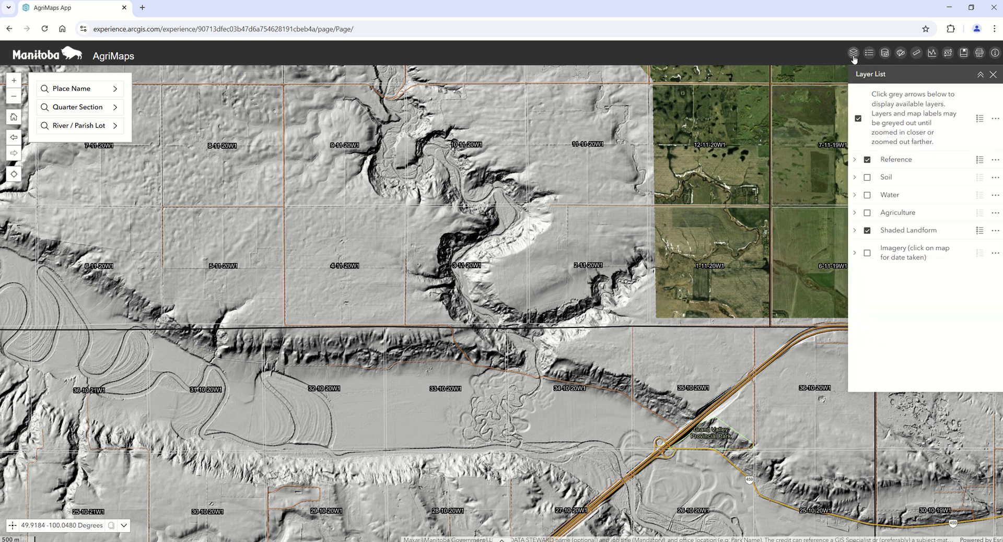
click(868, 231)
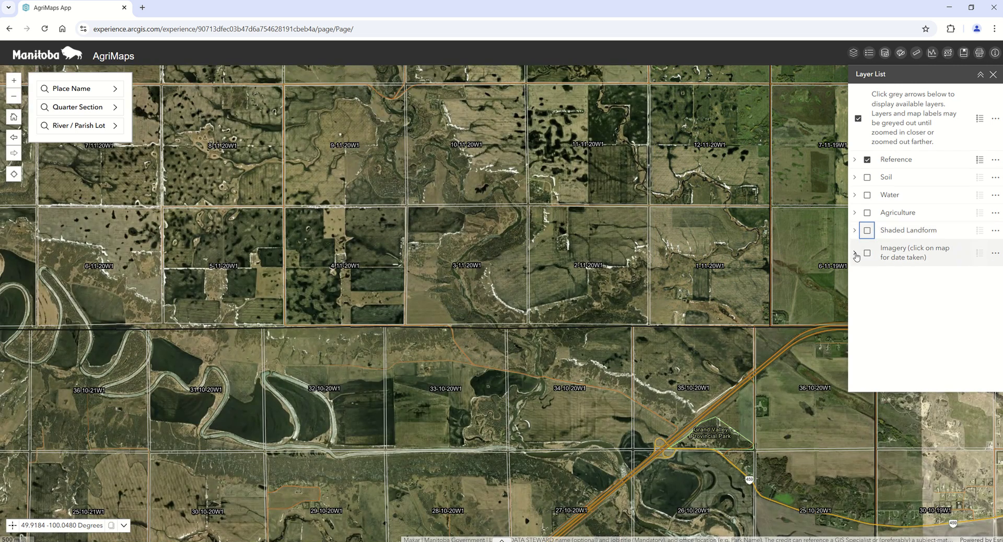
Turn on the Imagery group with High Resolution Base Imagery and look up the image date for the area between 11-20-W1 and 10-20-W1.
click(855, 254)
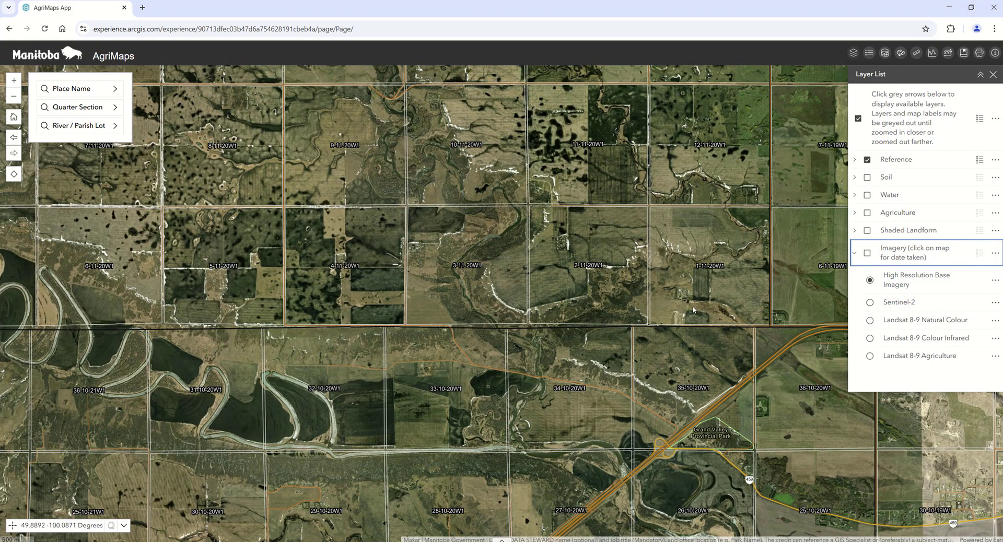
click(867, 255)
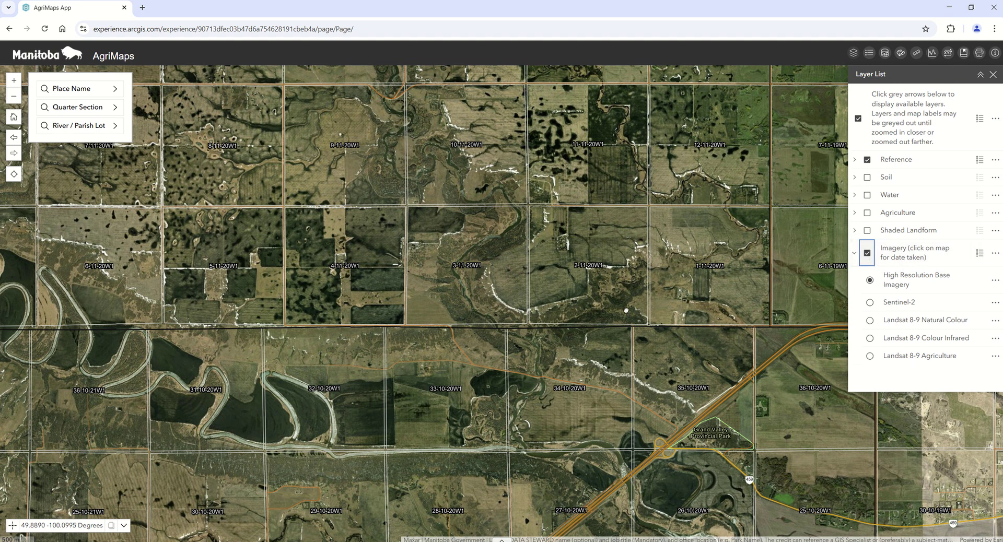
scroll(626, 310, down, 2)
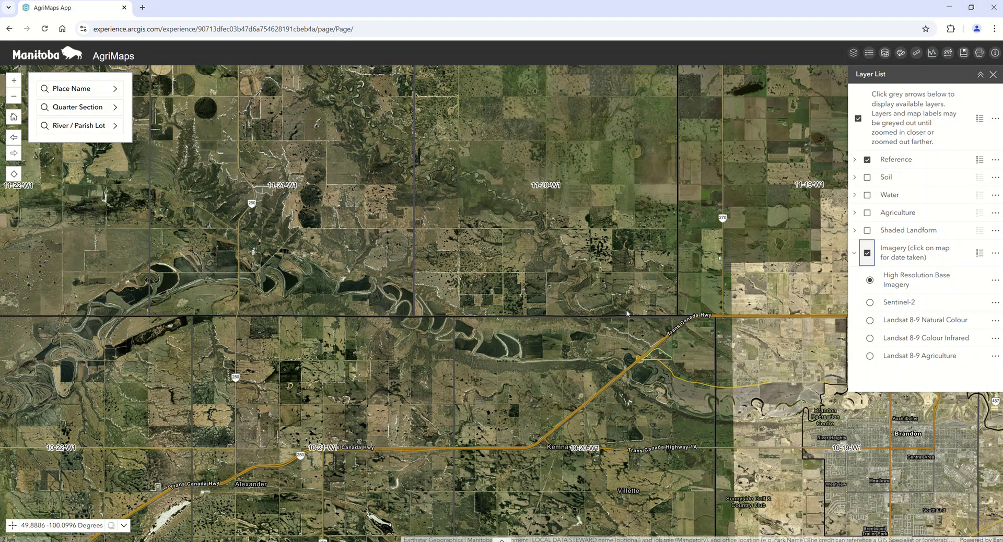
scroll(627, 313, down, 1)
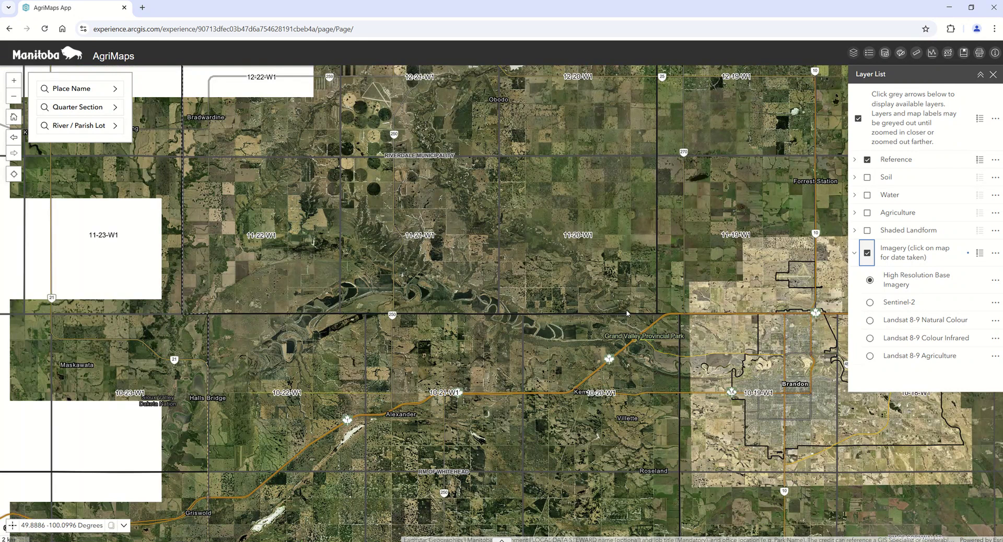
scroll(626, 314, down, 1)
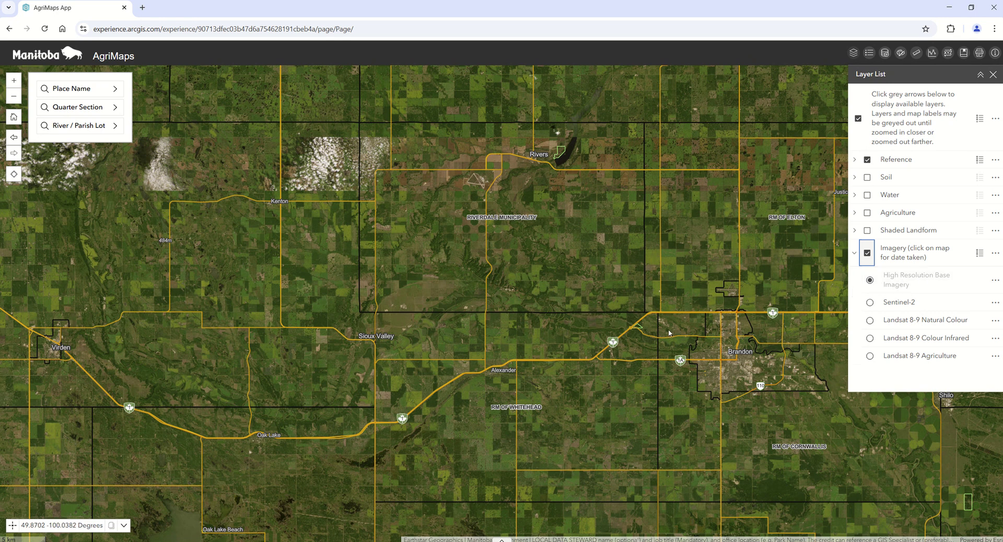
scroll(669, 333, up, 2)
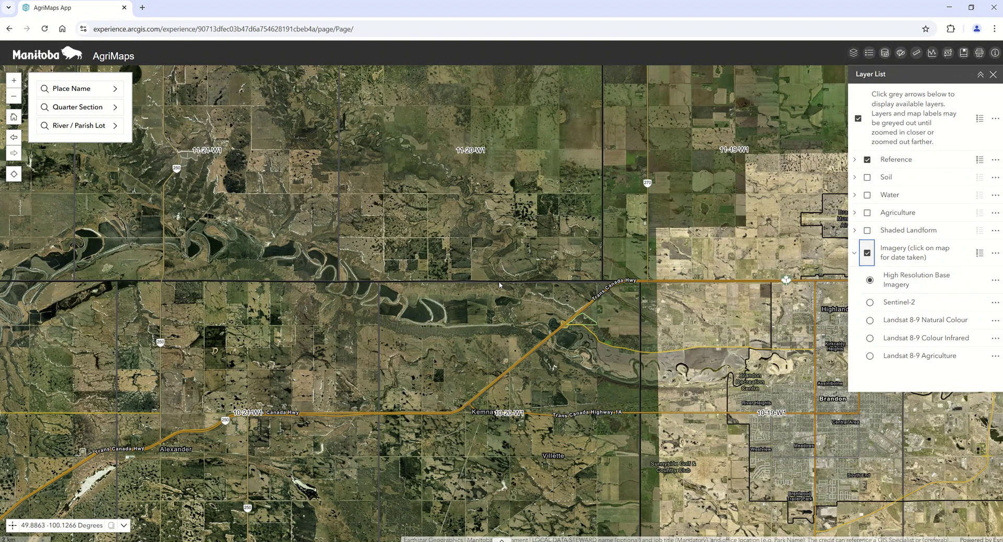
click(474, 308)
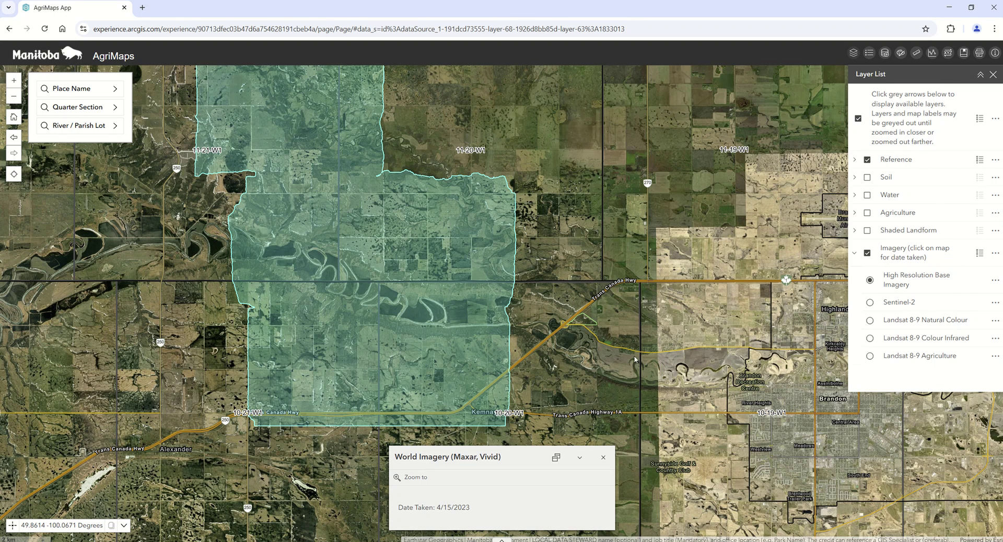
Switch the imagery to Sentinel-2, and turn off the Imagery group.
click(869, 303)
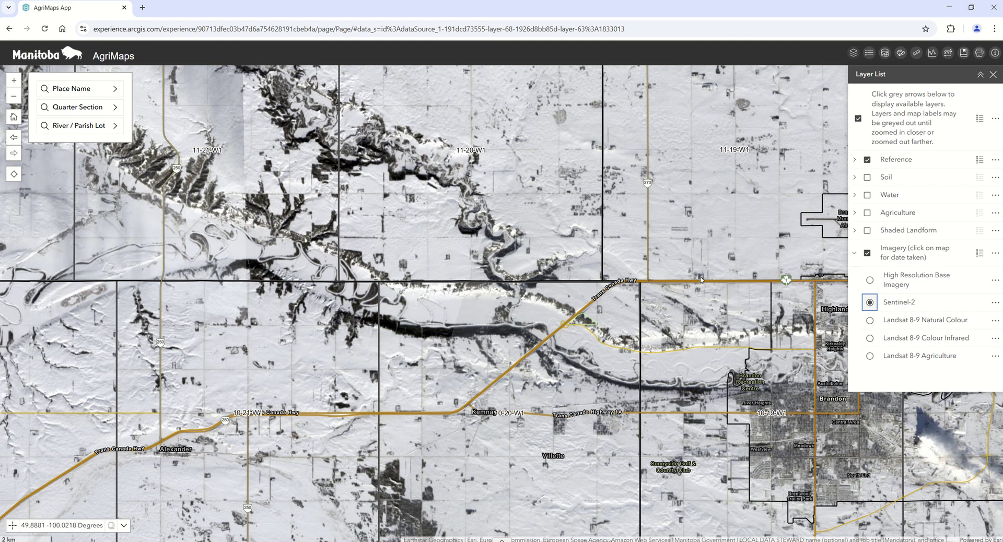
click(866, 254)
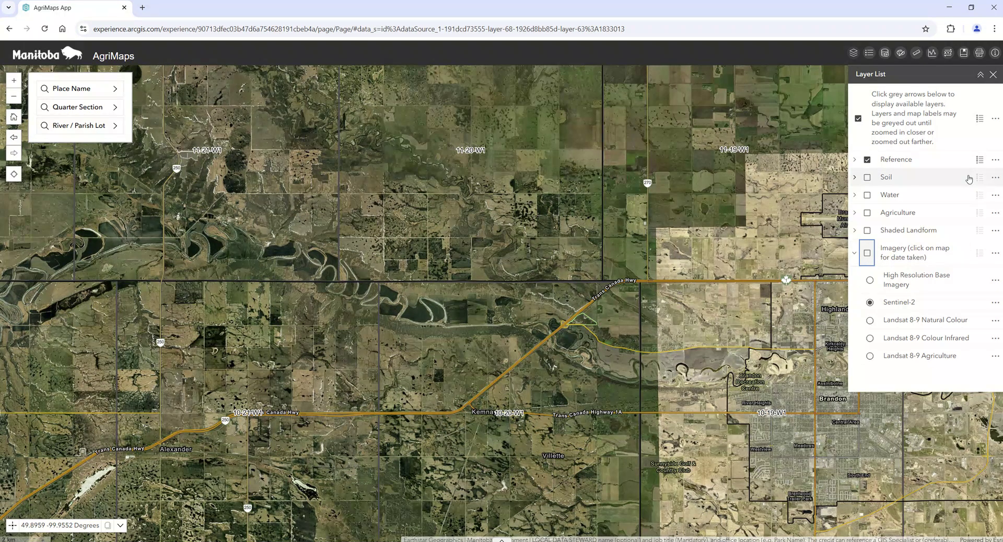
Examine the ways to add data to the map: the My content search, a service URL, and file upload.
click(886, 54)
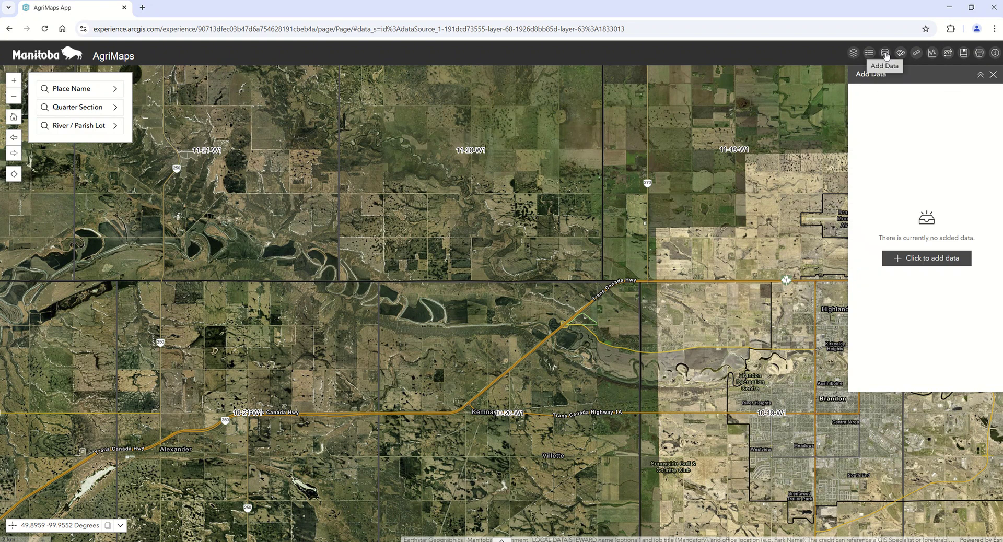
click(913, 266)
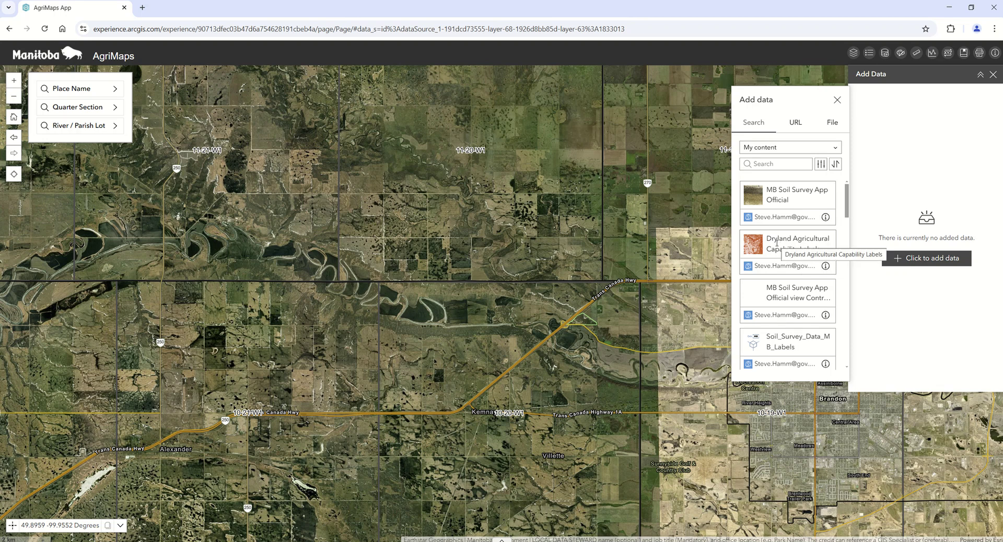
scroll(776, 243, down, 1)
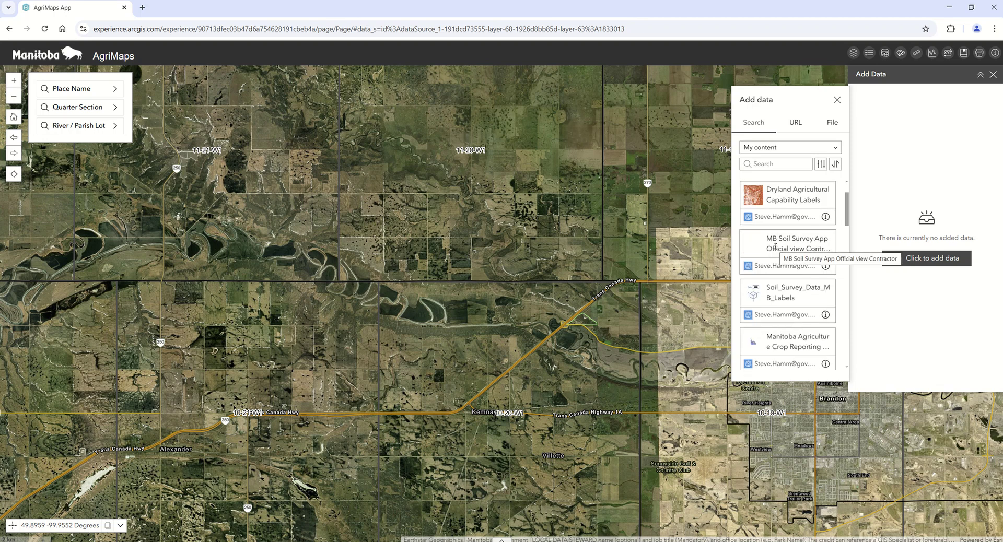
scroll(775, 246, down, 2)
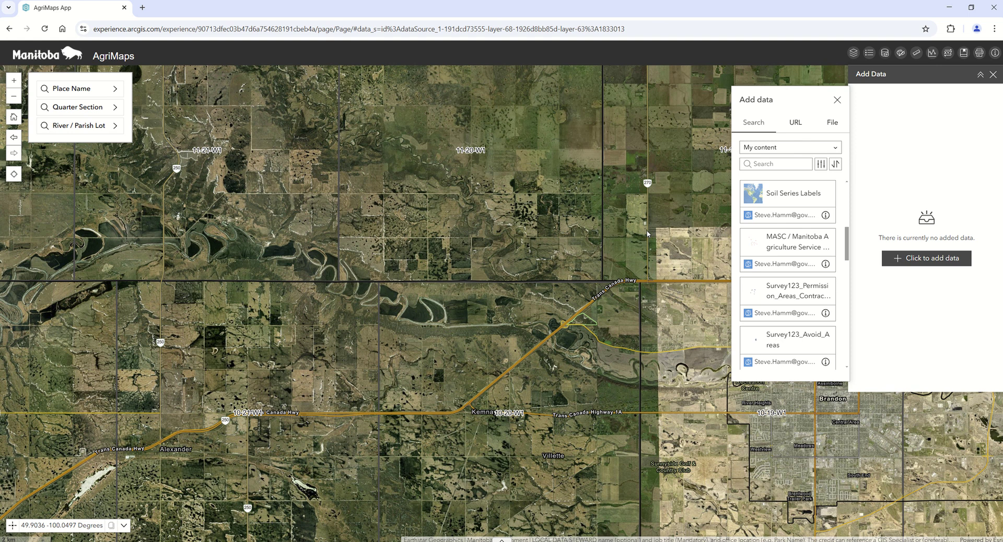
click(798, 125)
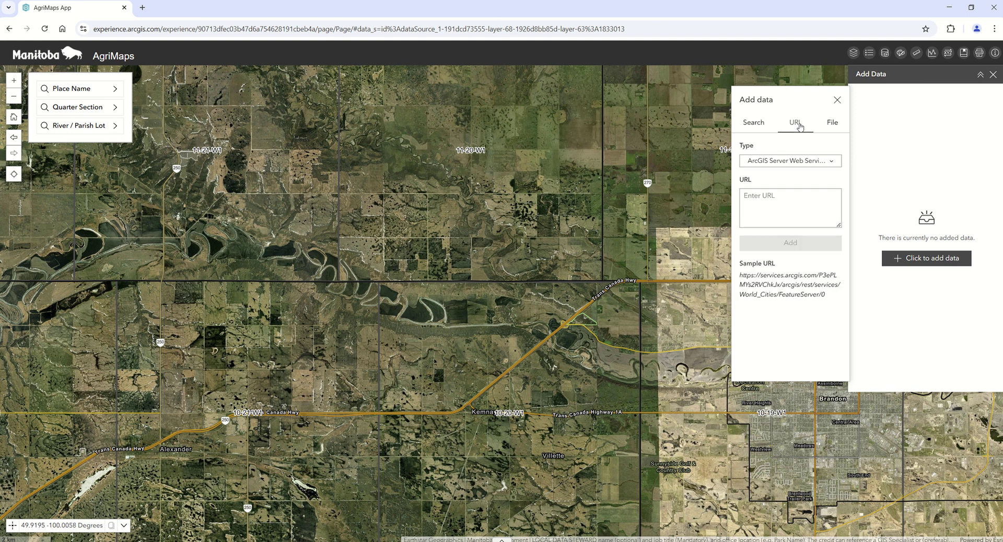
click(830, 126)
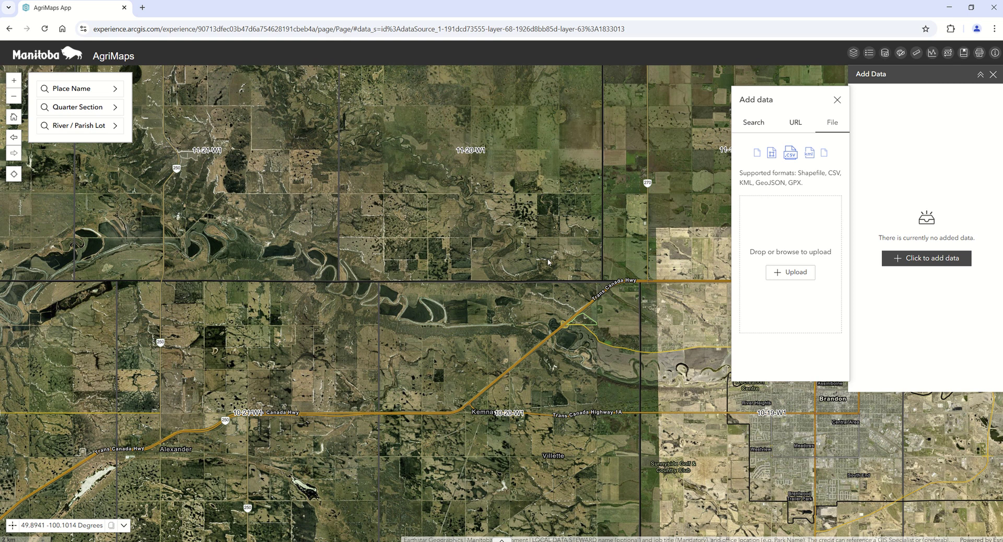
Draw a triangular area measurement of about 315 acres just west of Provincial Road 270 and north of the Trans-Canada Highway.
scroll(548, 262, up, 1)
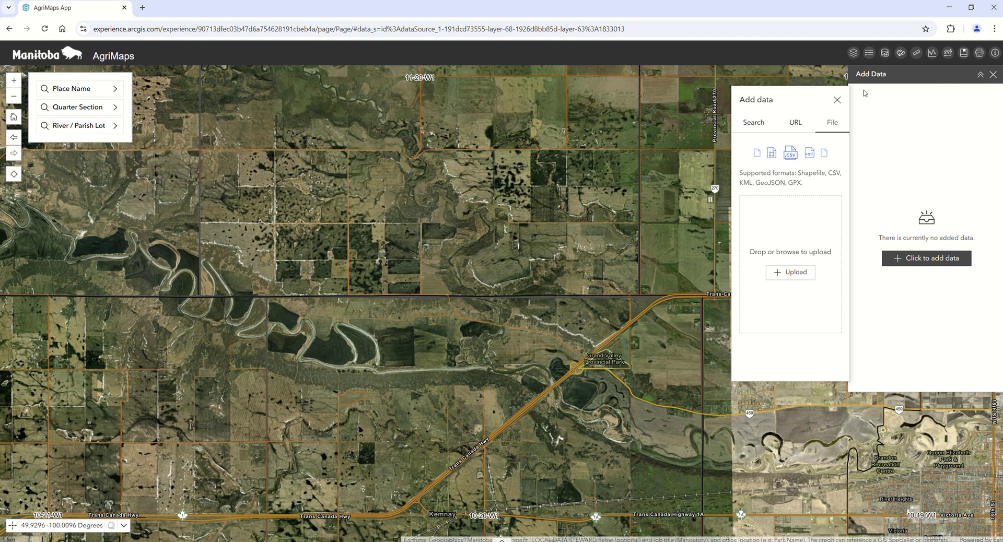
click(917, 52)
click(874, 97)
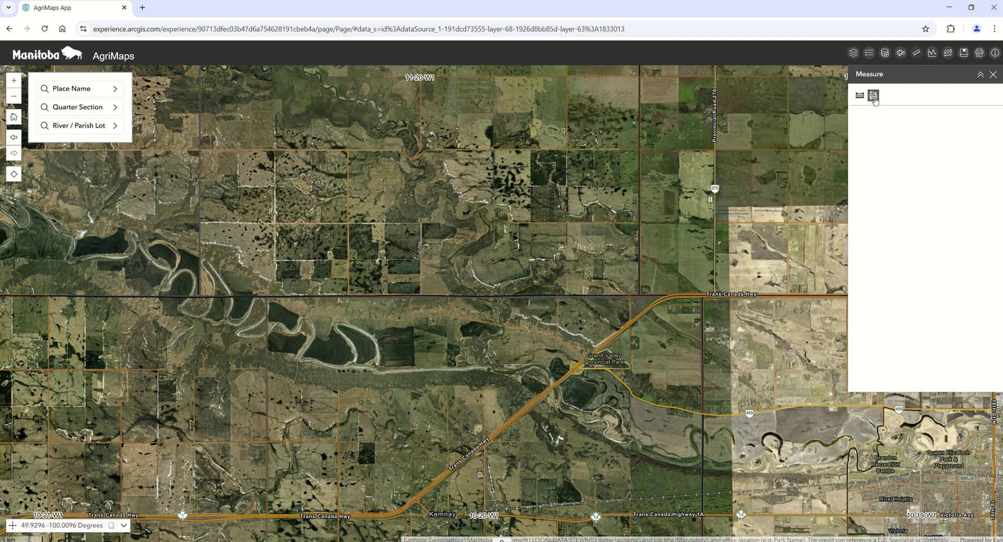
click(609, 171)
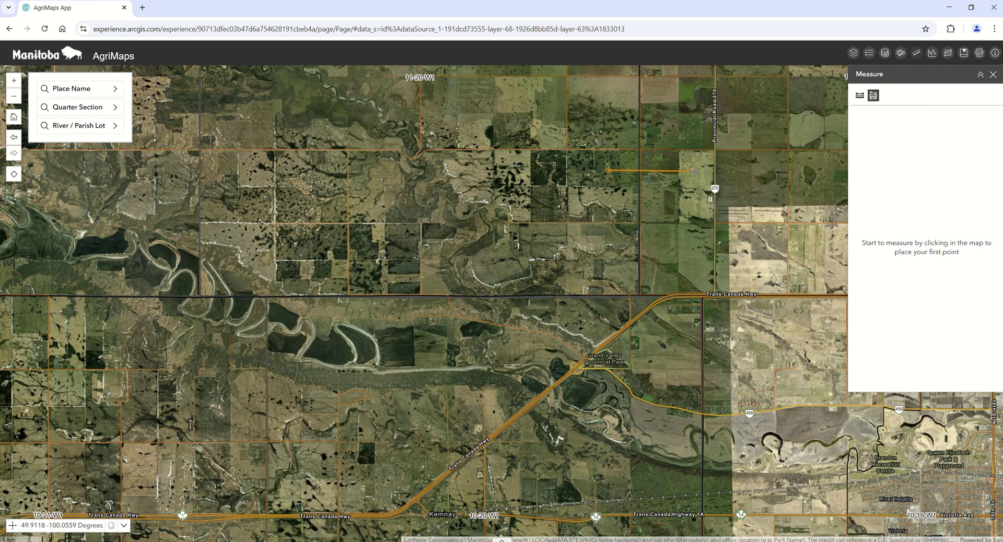
click(695, 171)
double_click(632, 229)
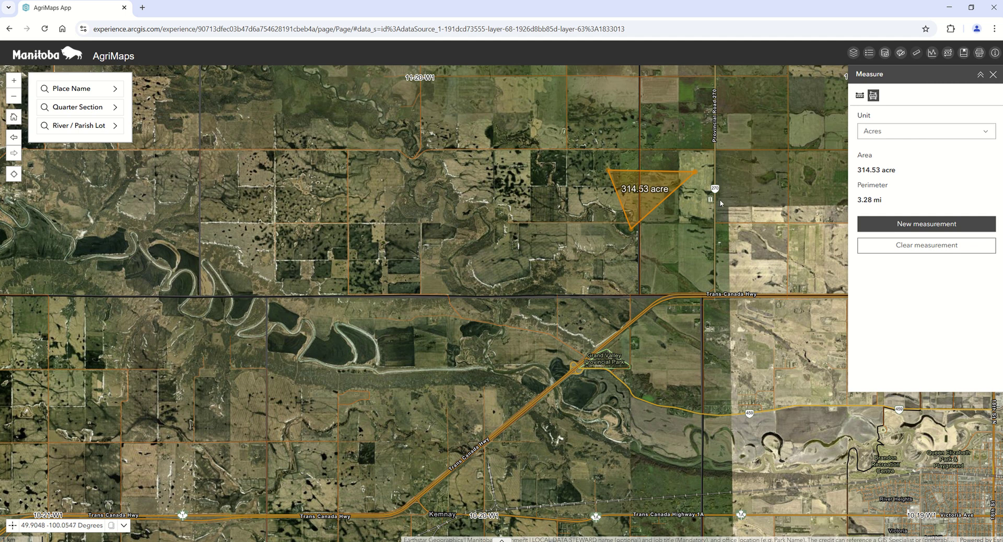
Check the Coordinate Conversion formats and the saved bookmarks.
click(950, 54)
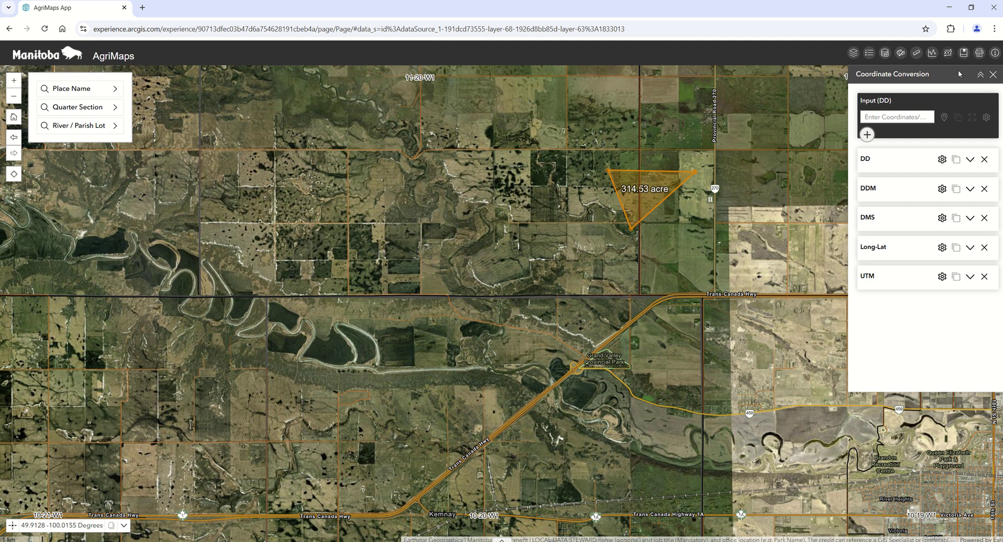
click(963, 52)
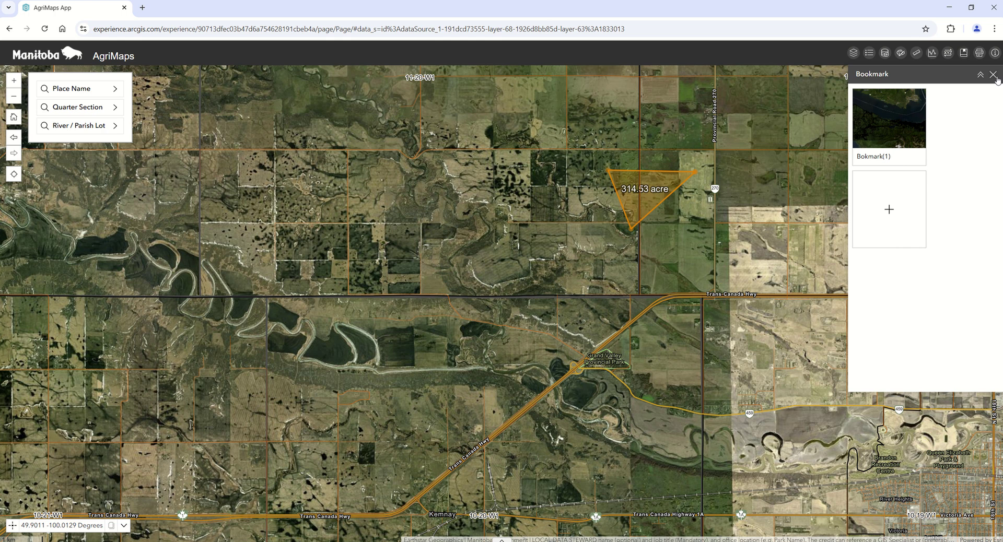
In the advanced print options, show the print area and set the printing extent to Current map scale, and close the print settings.
click(980, 57)
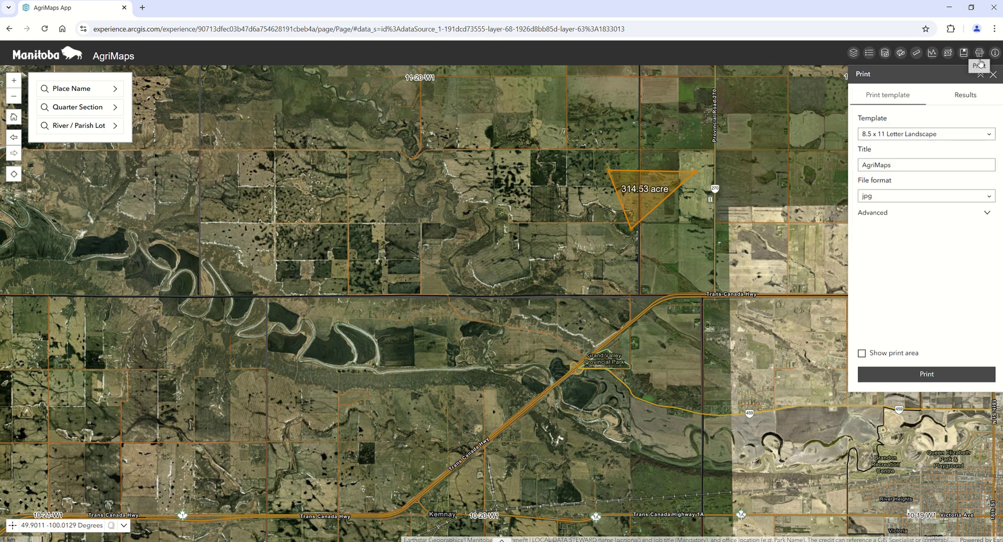
click(987, 213)
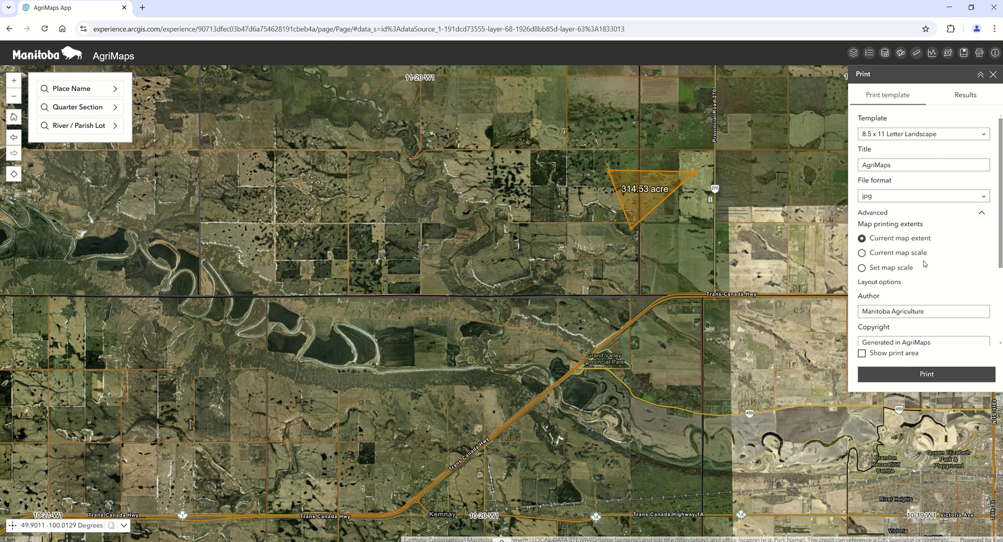
scroll(894, 294, down, 1)
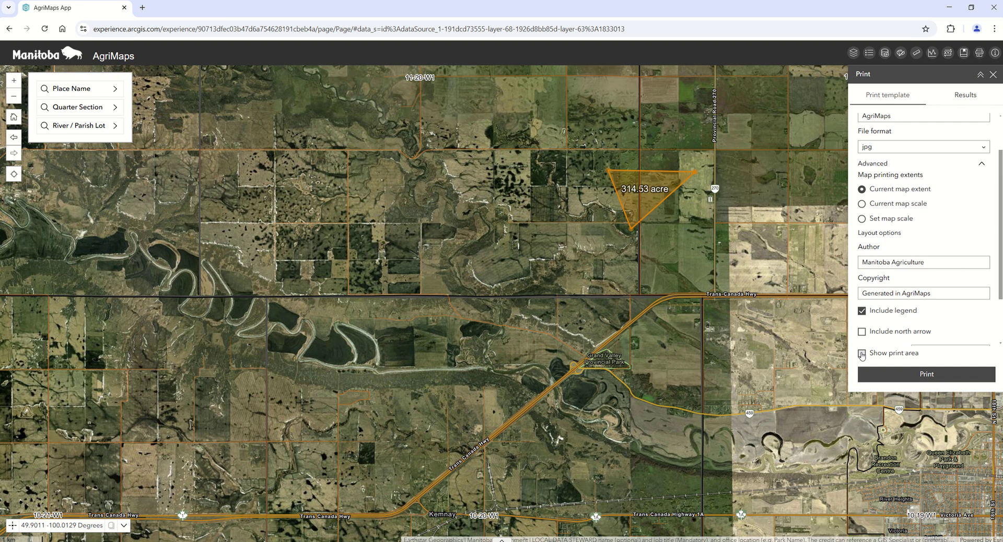
click(862, 354)
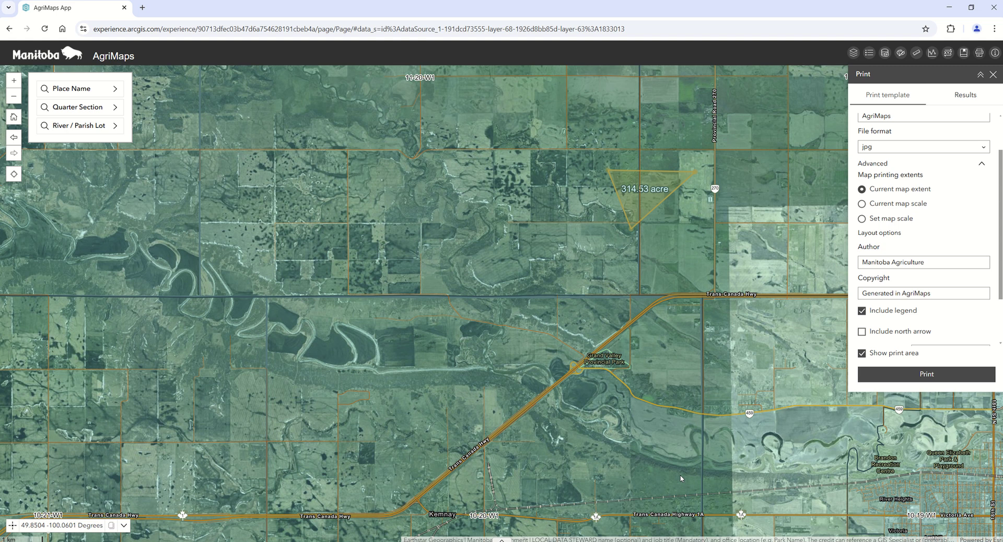
click(862, 204)
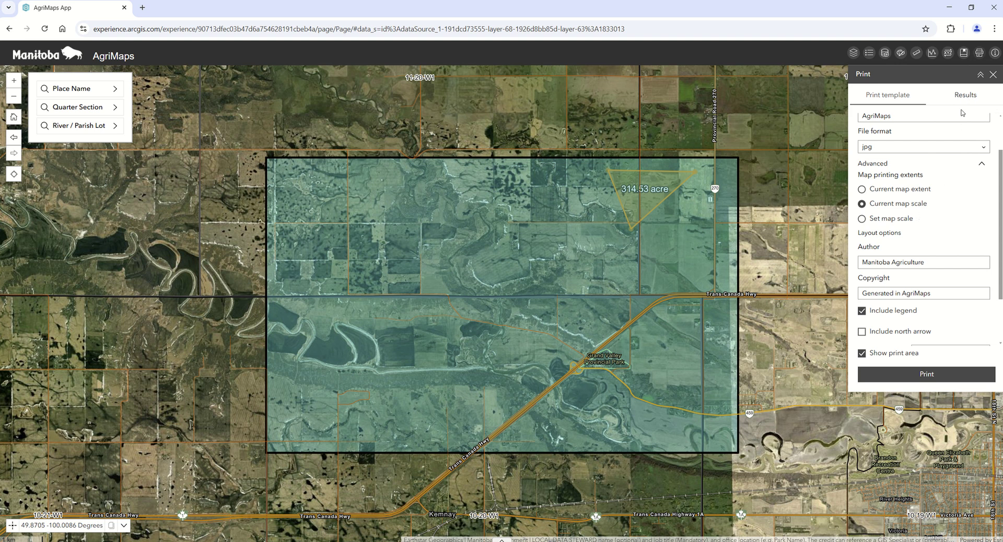
click(992, 75)
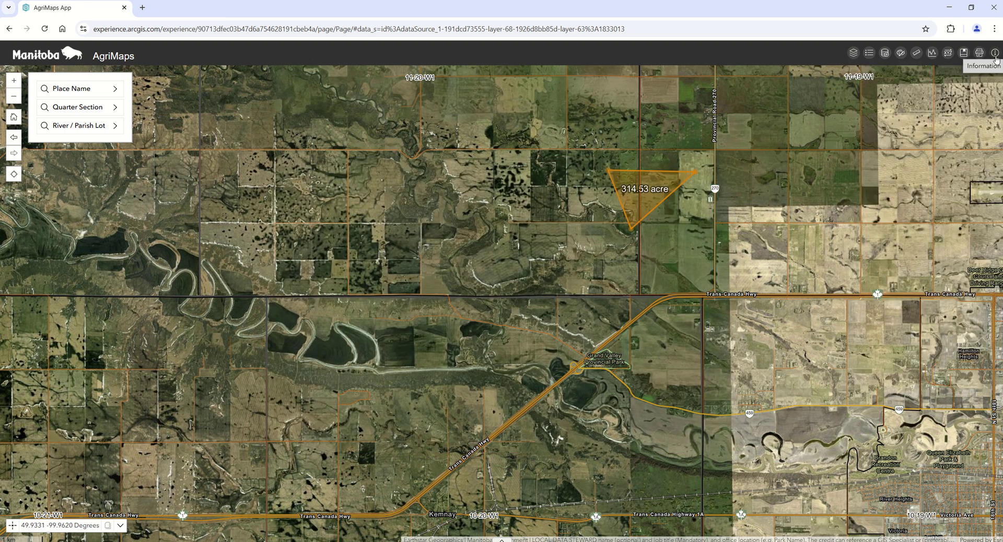
Read through the AgriMaps information page, covering the tool descriptions and the contact e-mail for enquiries.
click(995, 53)
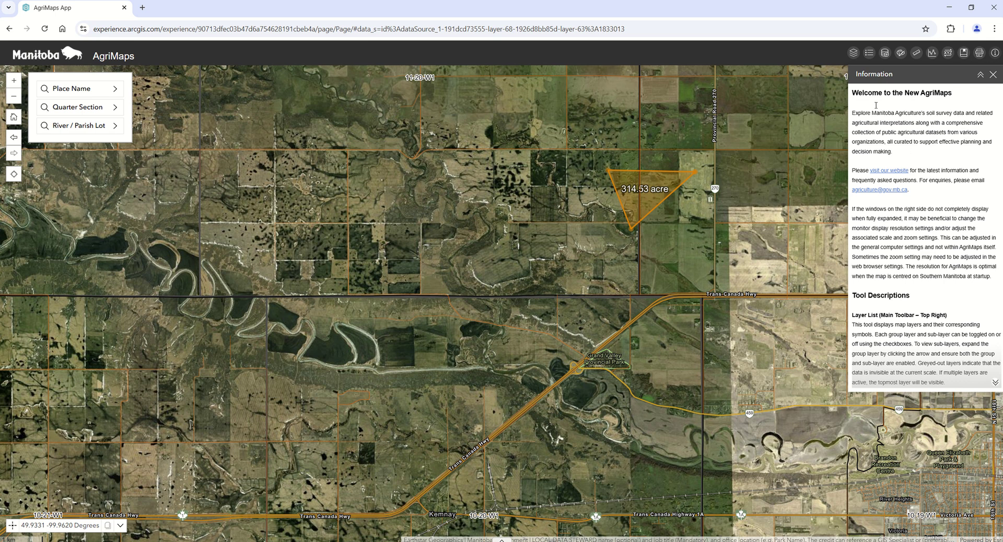
scroll(938, 206, down, 5)
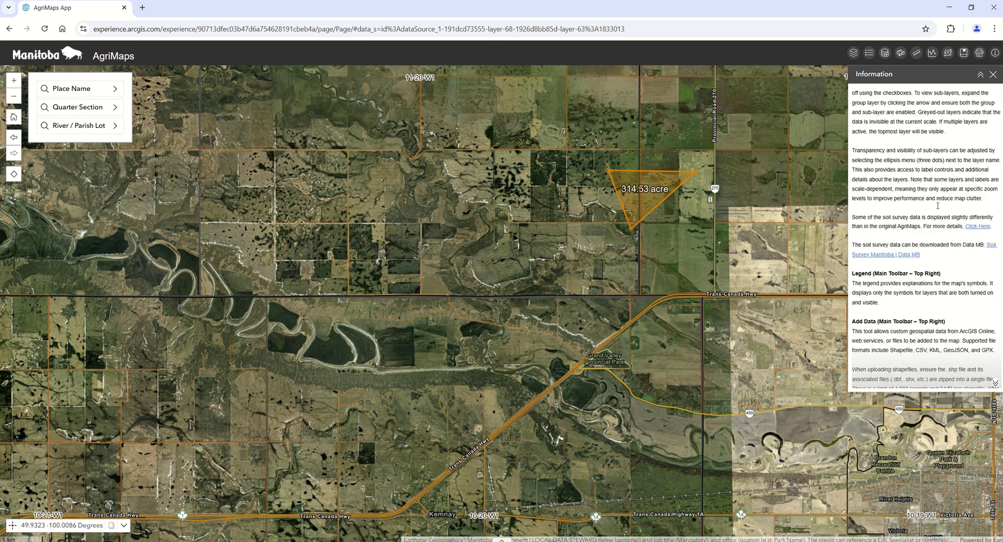
scroll(938, 205, down, 3)
scroll(940, 211, down, 6)
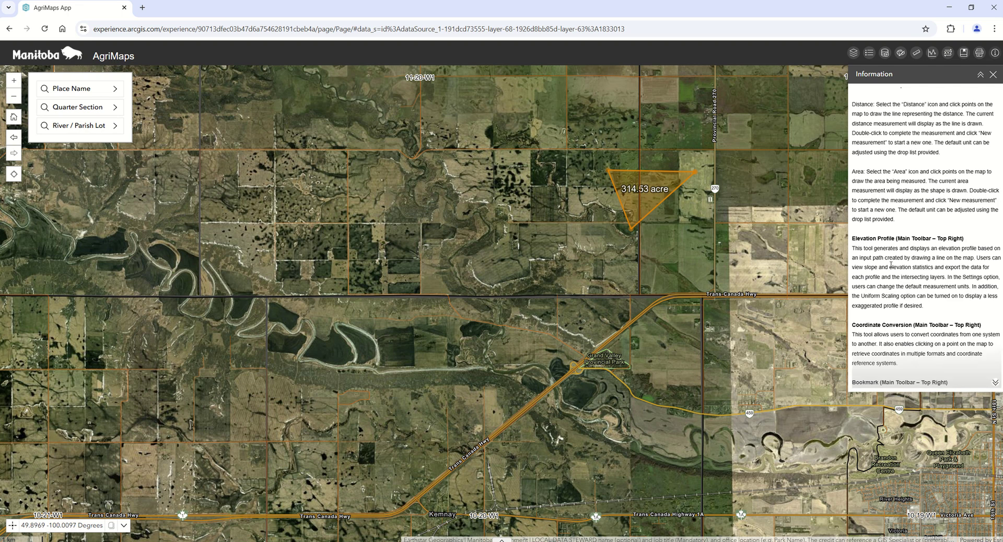
scroll(906, 268, down, 1)
scroll(907, 268, down, 2)
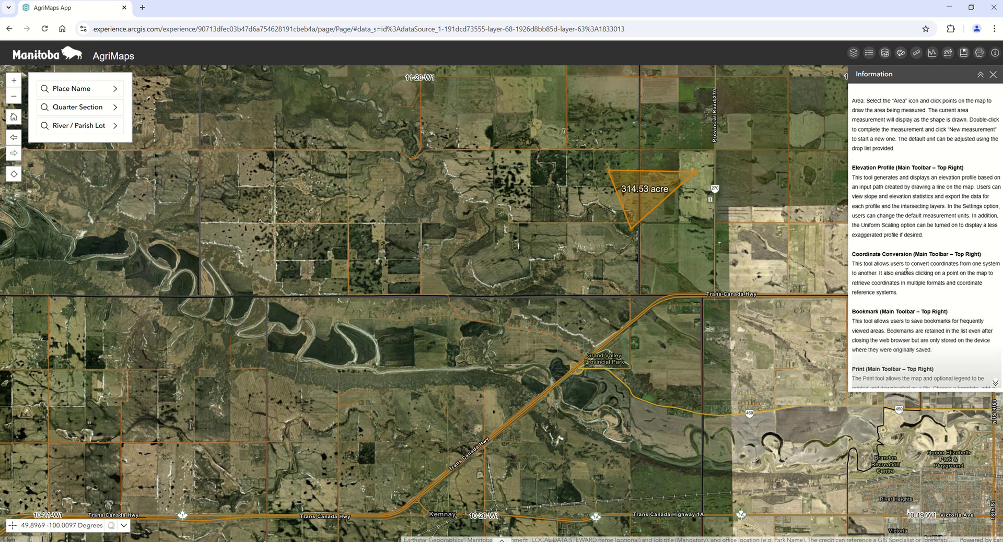
scroll(910, 278, down, 2)
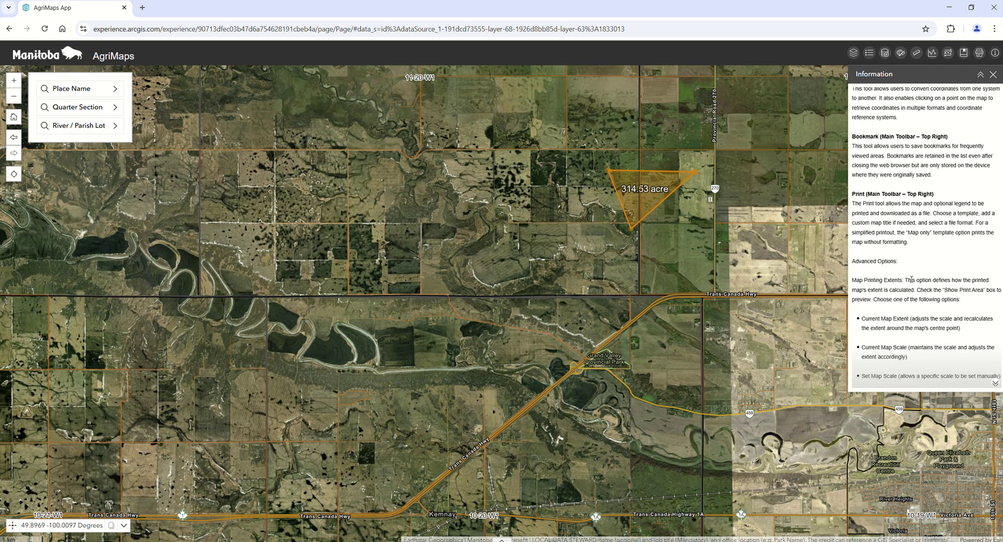
scroll(911, 279, up, 15)
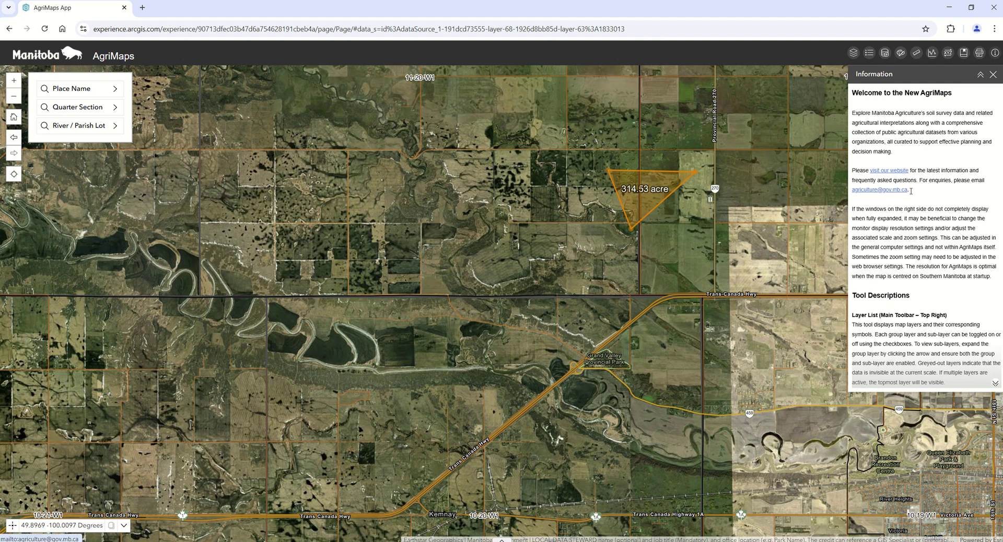
drag(902, 189, 852, 191)
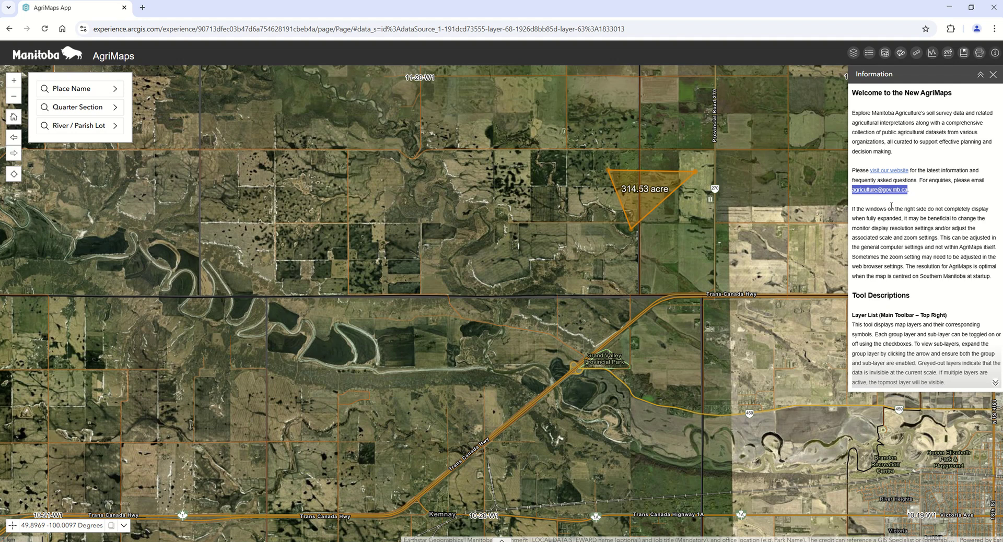
click(939, 197)
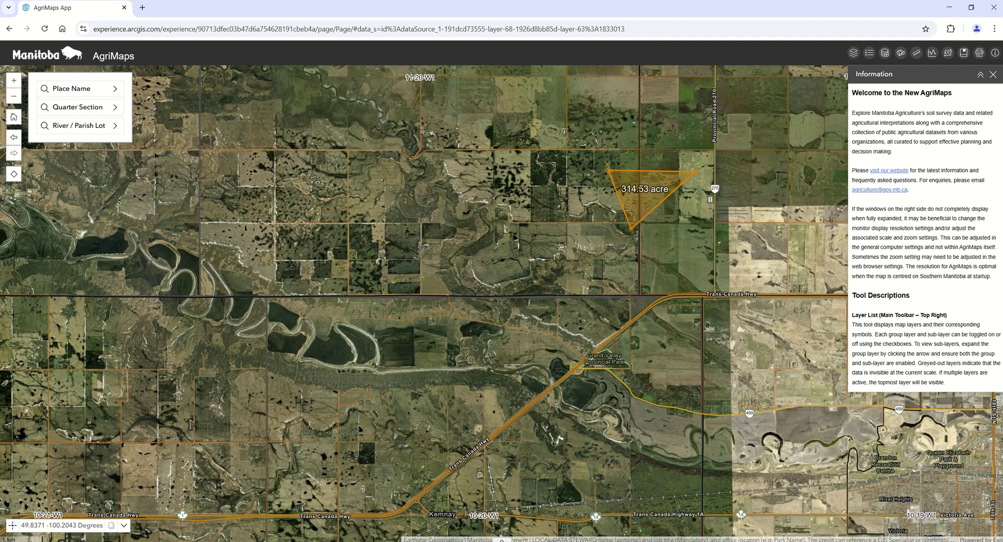
Arrange two AgriMaps browser windows side by side, one widened to the full desktop layout and the other kept narrow like a phone screen.
click(277, 532)
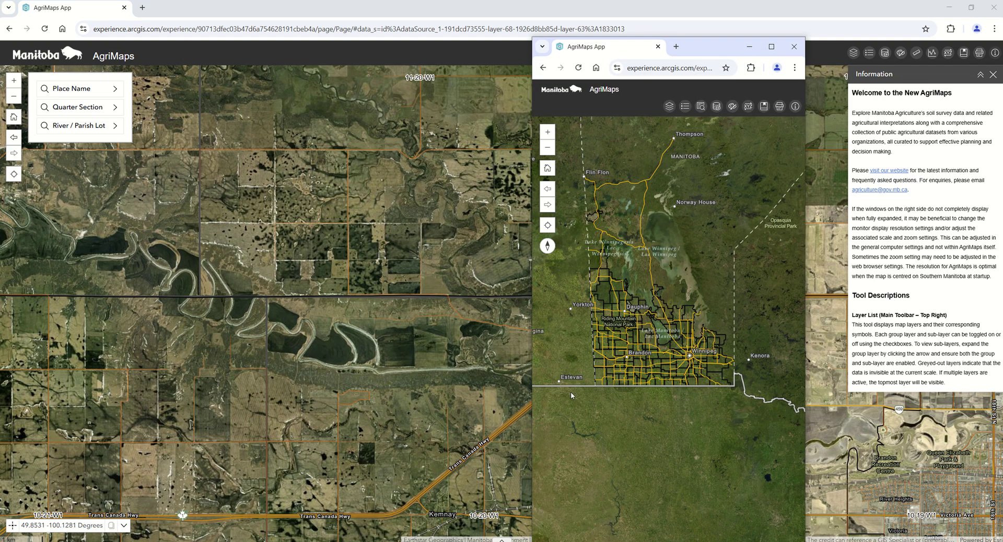
click(970, 9)
drag(660, 47, 122, 11)
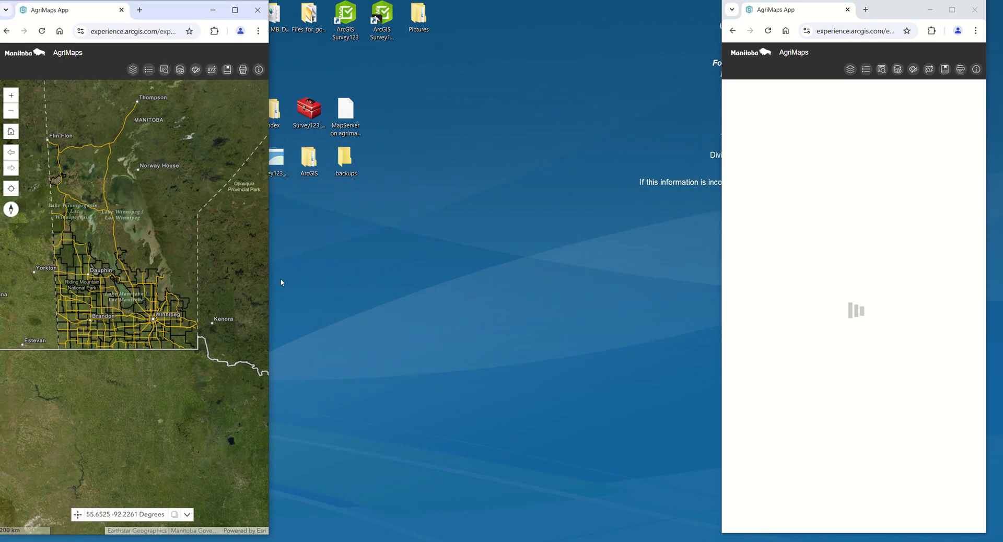
drag(269, 286, 699, 303)
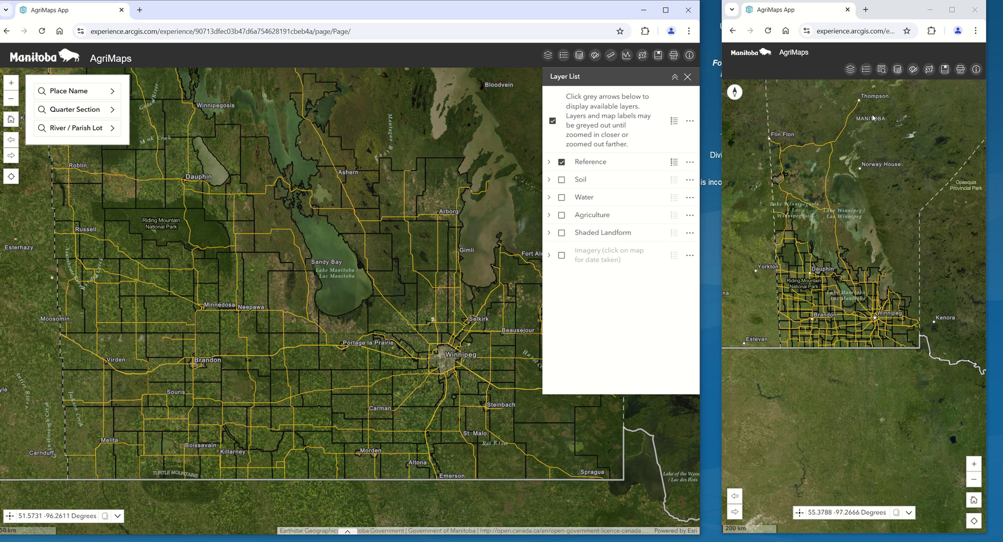
In the narrow AgriMaps window, open Location Search, expand its pane upward and show the Quarter Section search form.
click(882, 71)
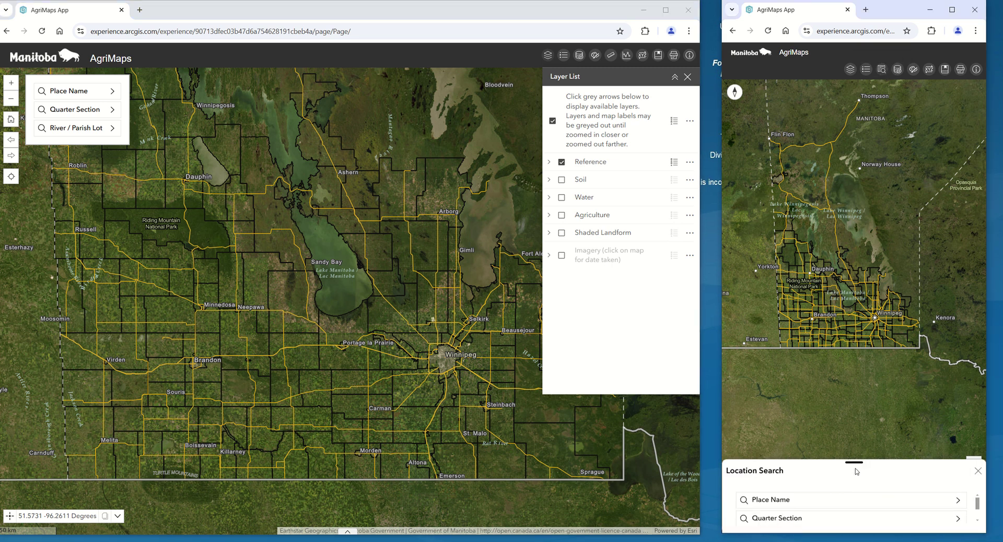
drag(854, 467, 800, 248)
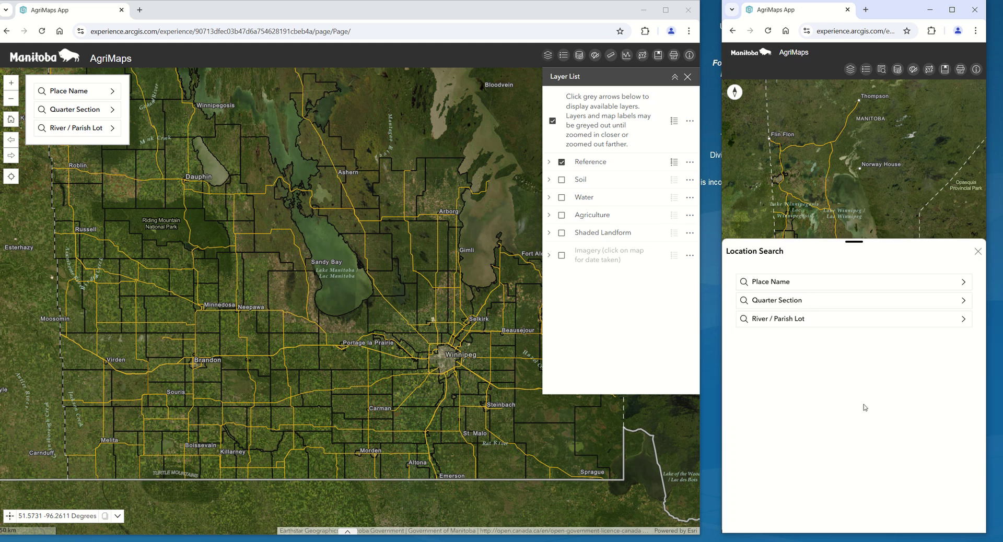
click(963, 303)
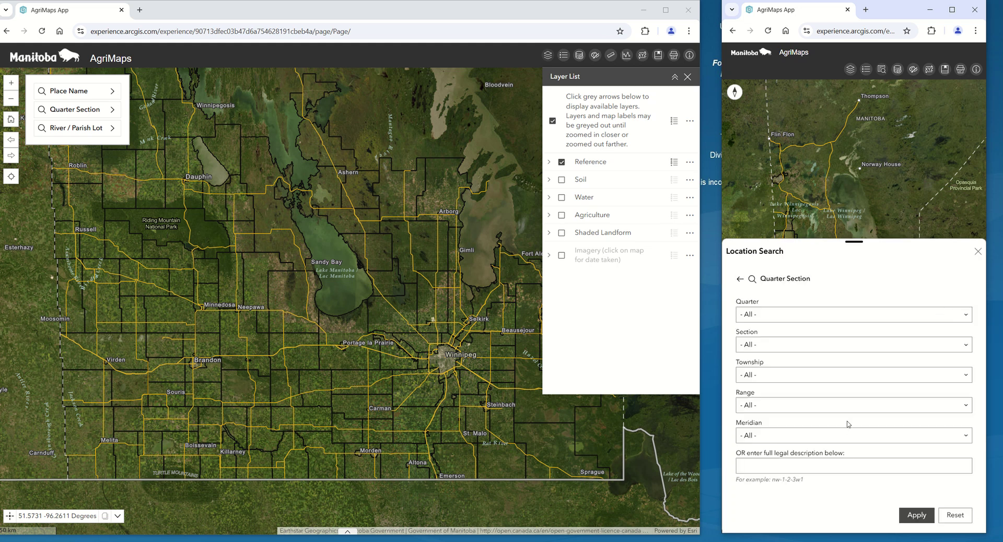
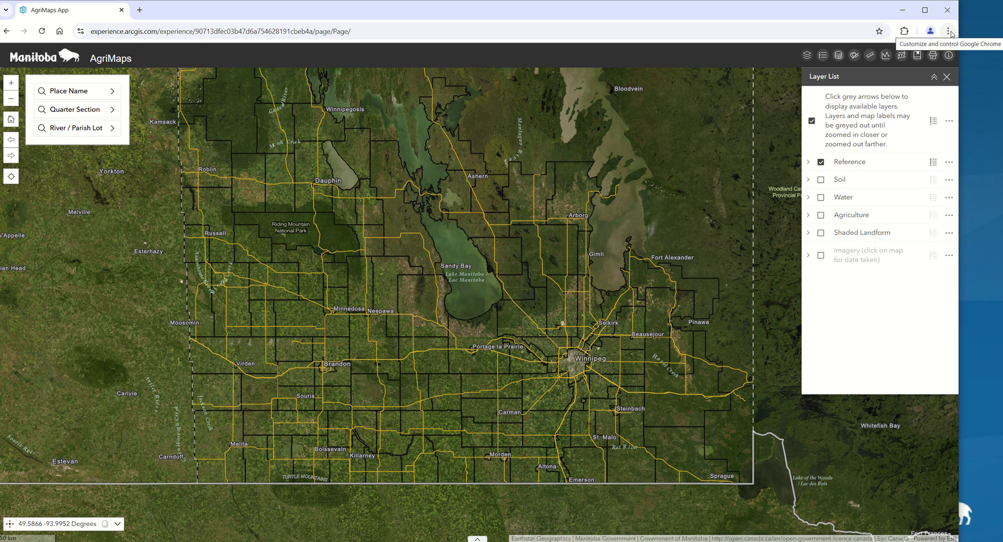
Enlarge the wide AgriMaps page by raising the browser zoom to 175%.
click(949, 31)
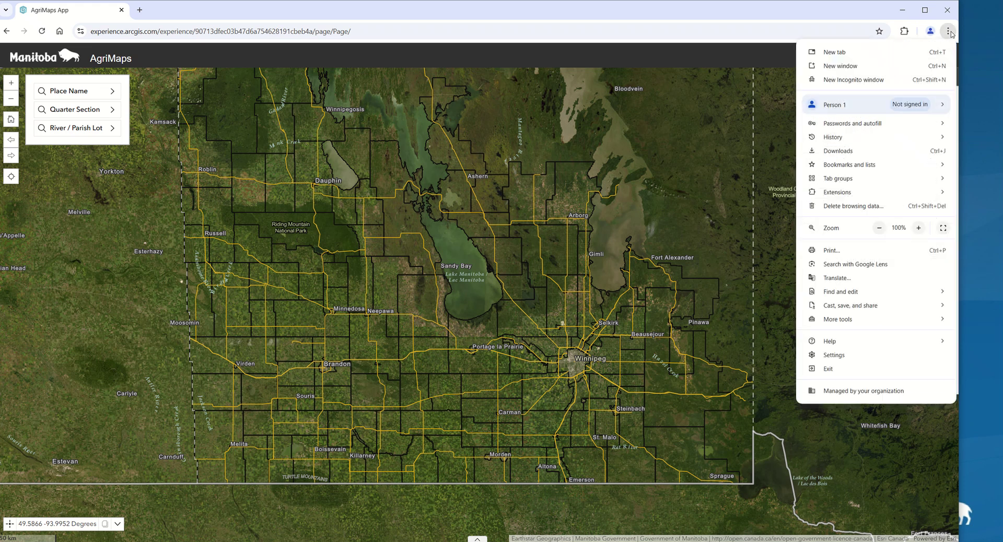
click(919, 228)
click(919, 229)
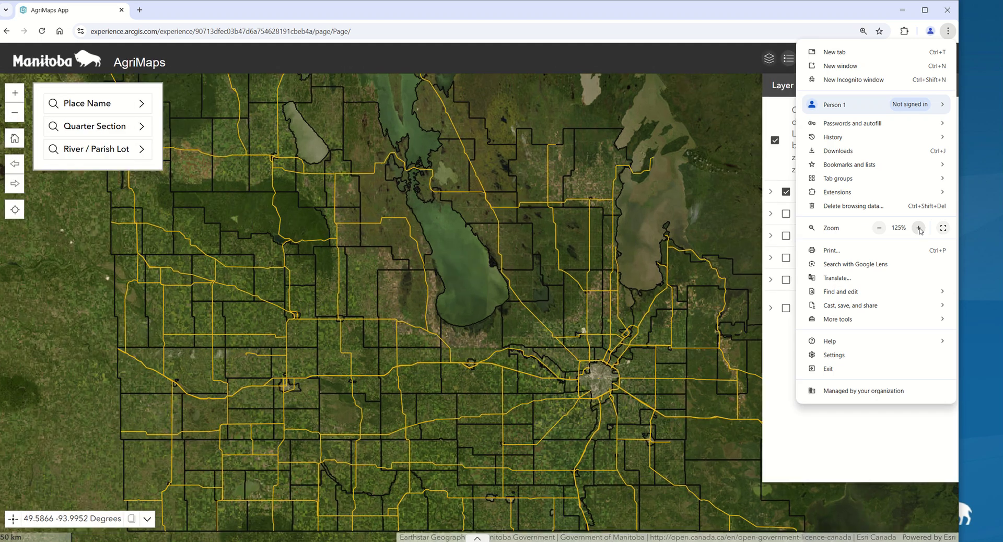
click(919, 229)
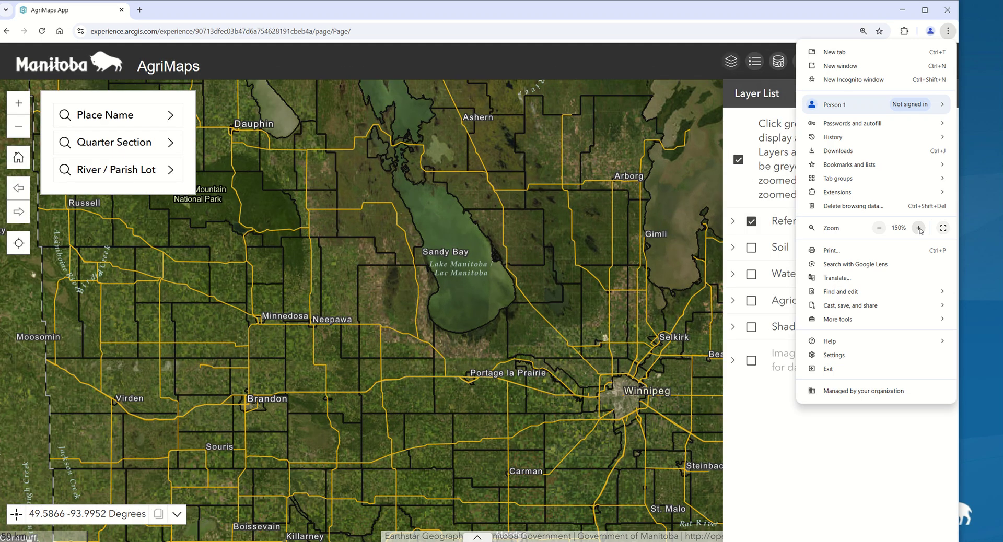
click(919, 229)
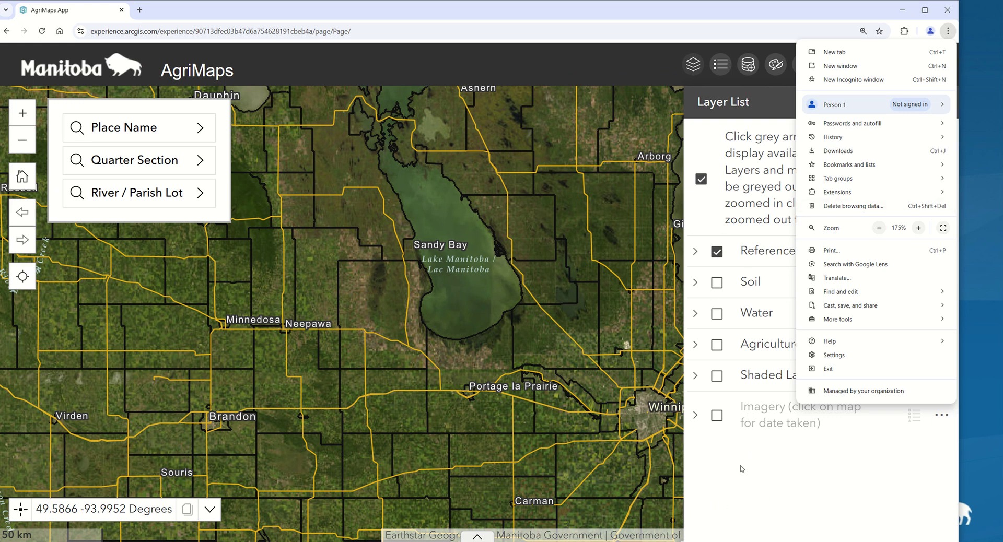
Return the browser zoom of the AgriMaps page to 100% and close the browser options.
click(878, 228)
click(878, 229)
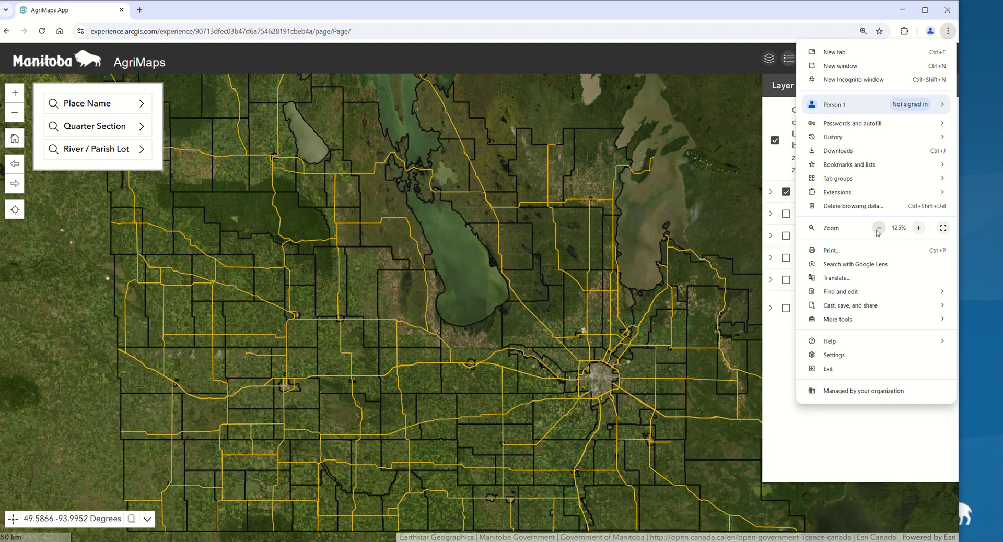
click(878, 229)
click(879, 228)
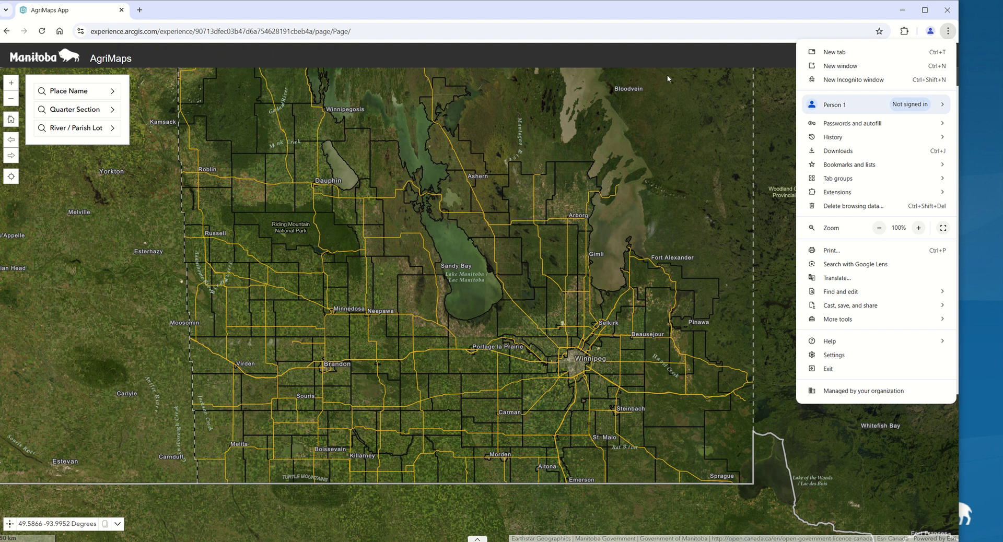
click(698, 15)
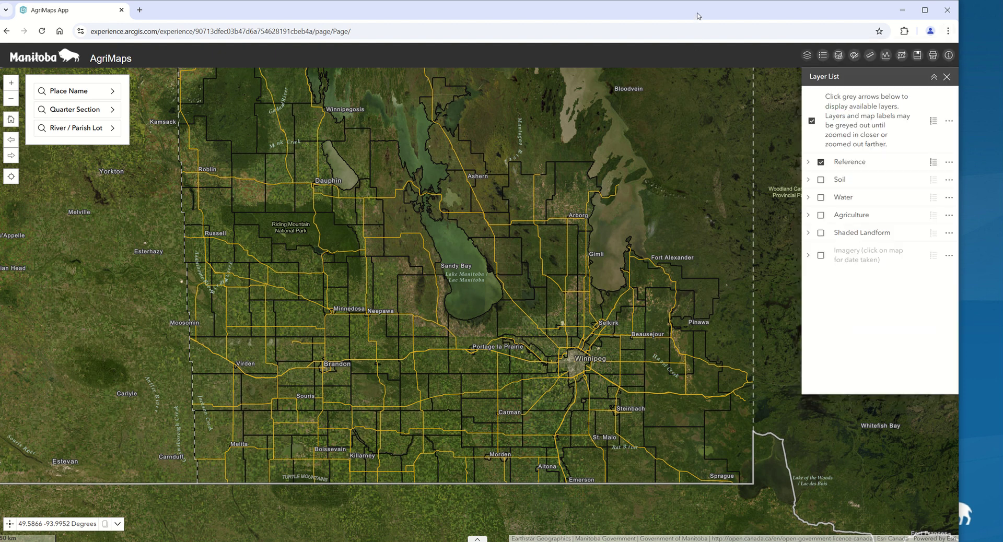
Open the Windows display settings, enlarge the window, check the Scale and layout and display resolution options, and close it.
right_click(979, 155)
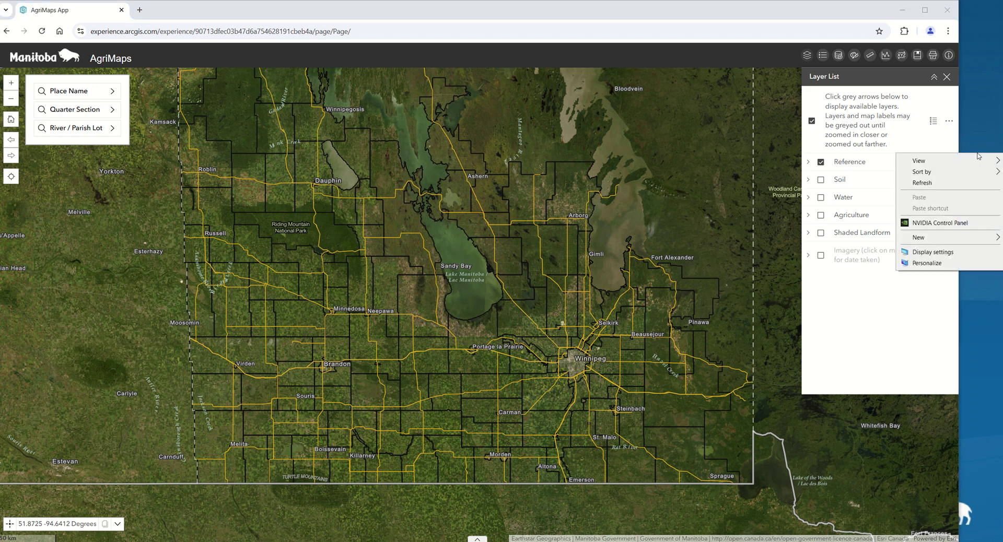
click(968, 256)
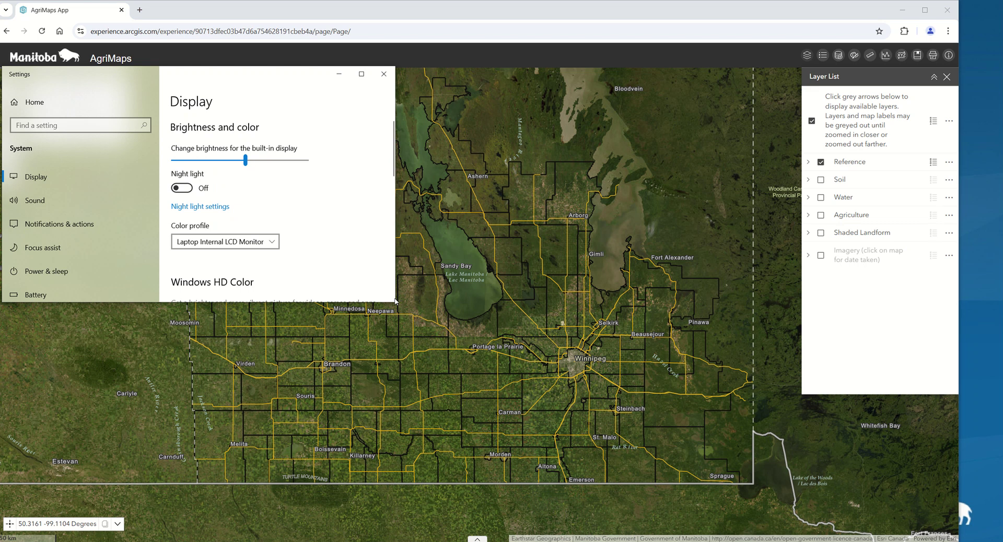
drag(396, 306, 557, 441)
scroll(354, 278, down, 3)
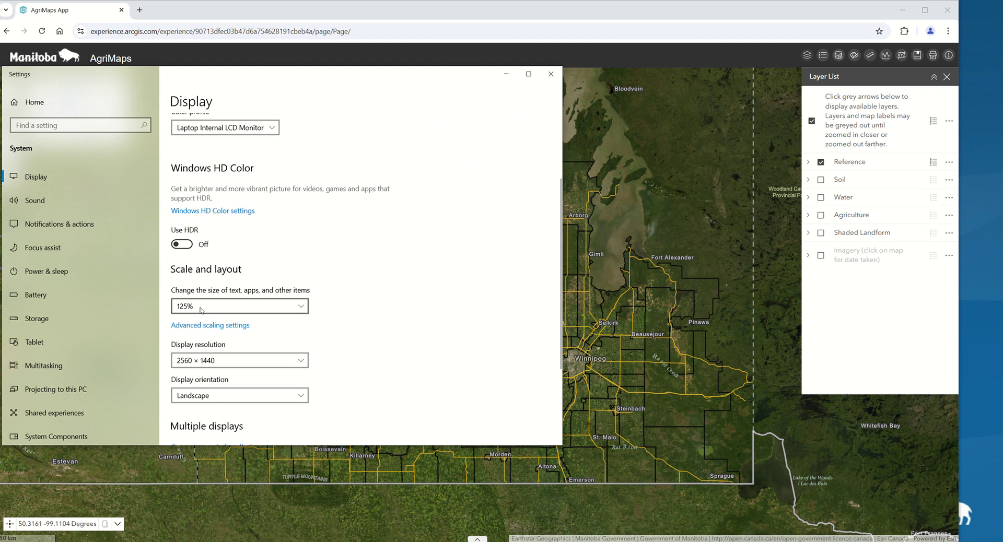
click(552, 75)
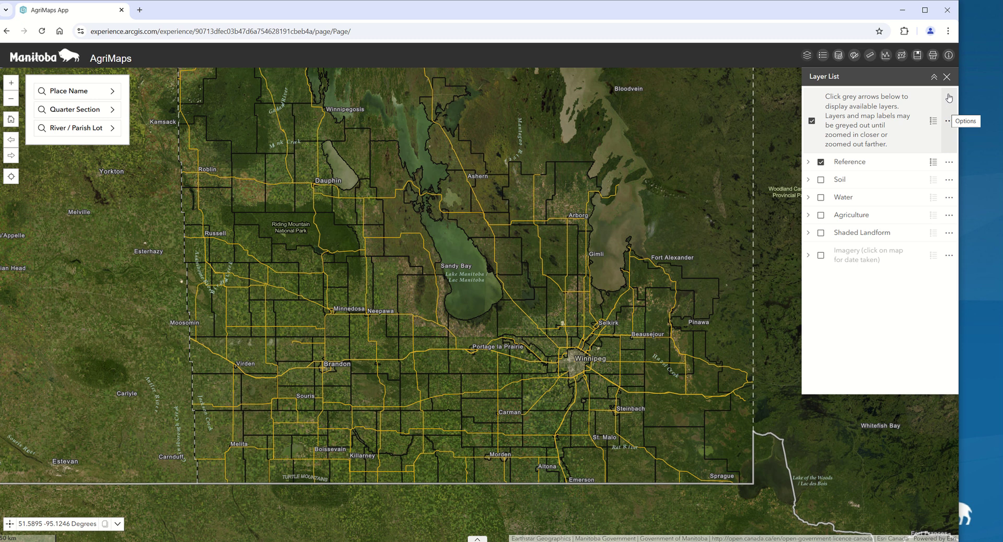
Open the AgriMaps information page with its advice on display resolution and zoom settings.
click(948, 55)
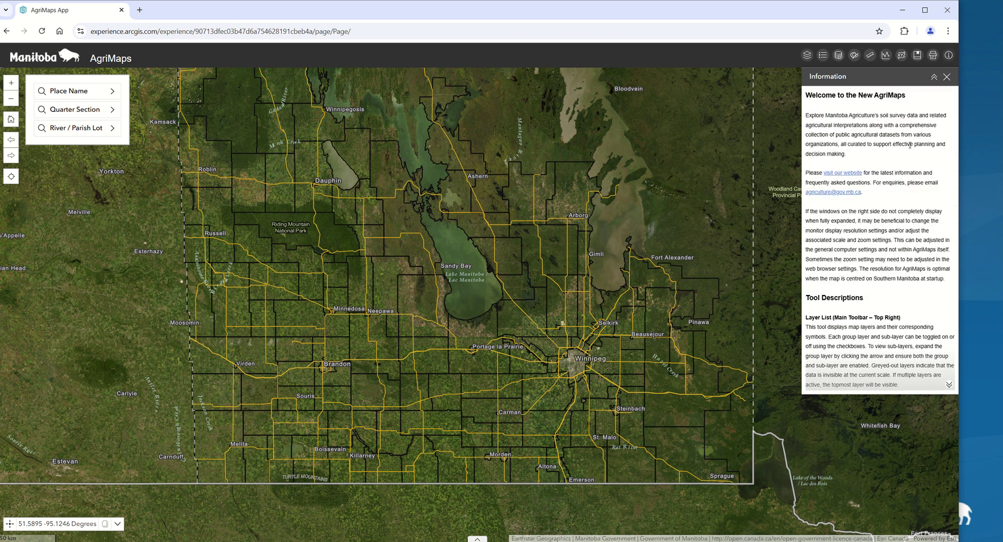